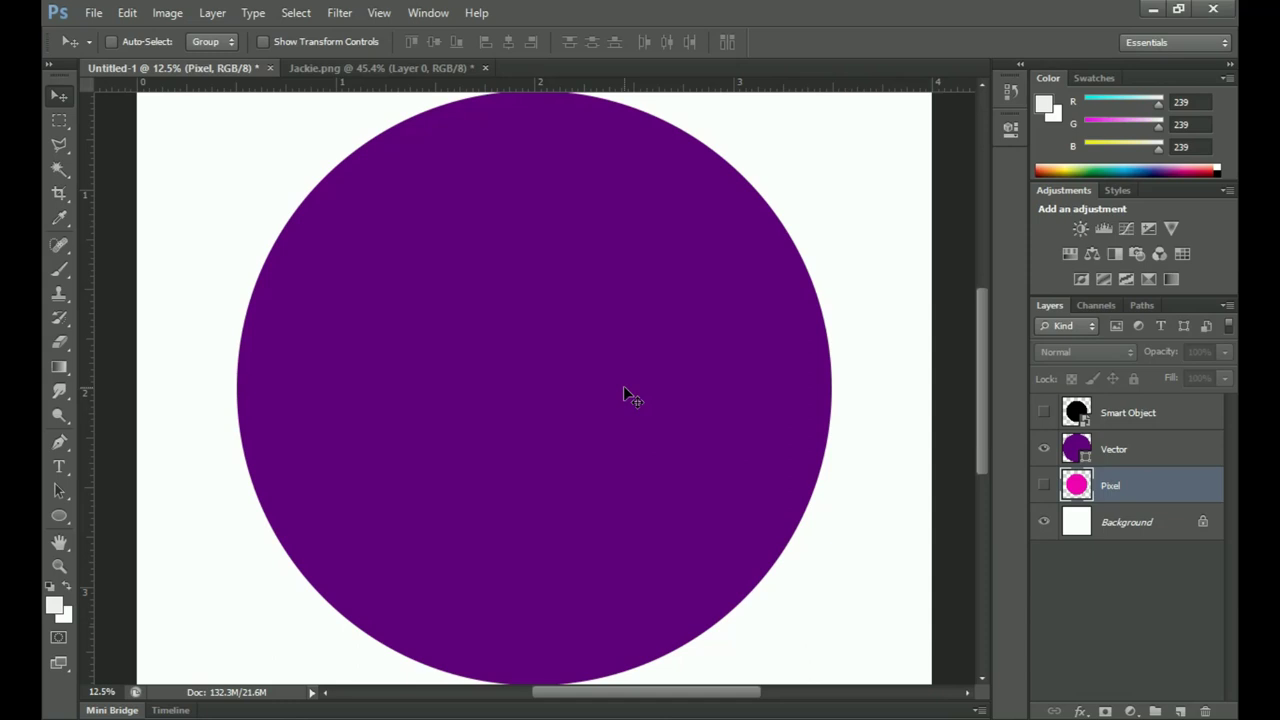
Hide the Vector layer and show the Pixel layer.
key(ctrl+minus)
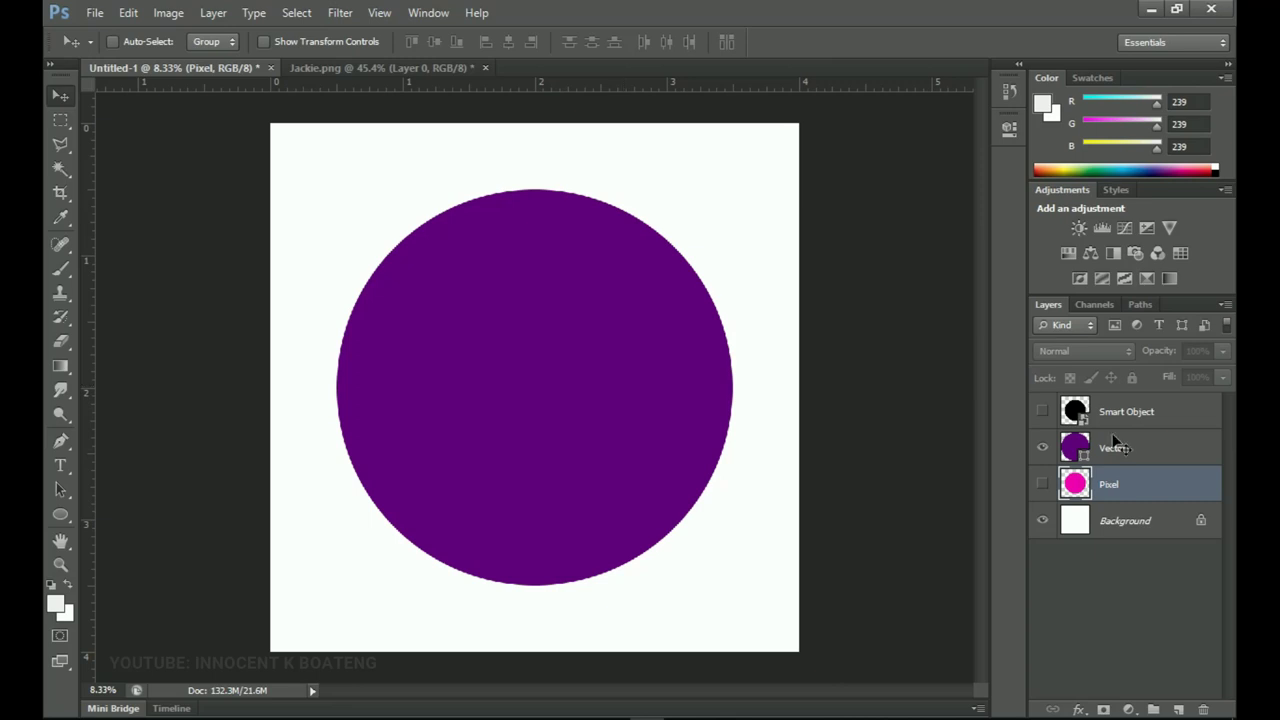
click(1042, 448)
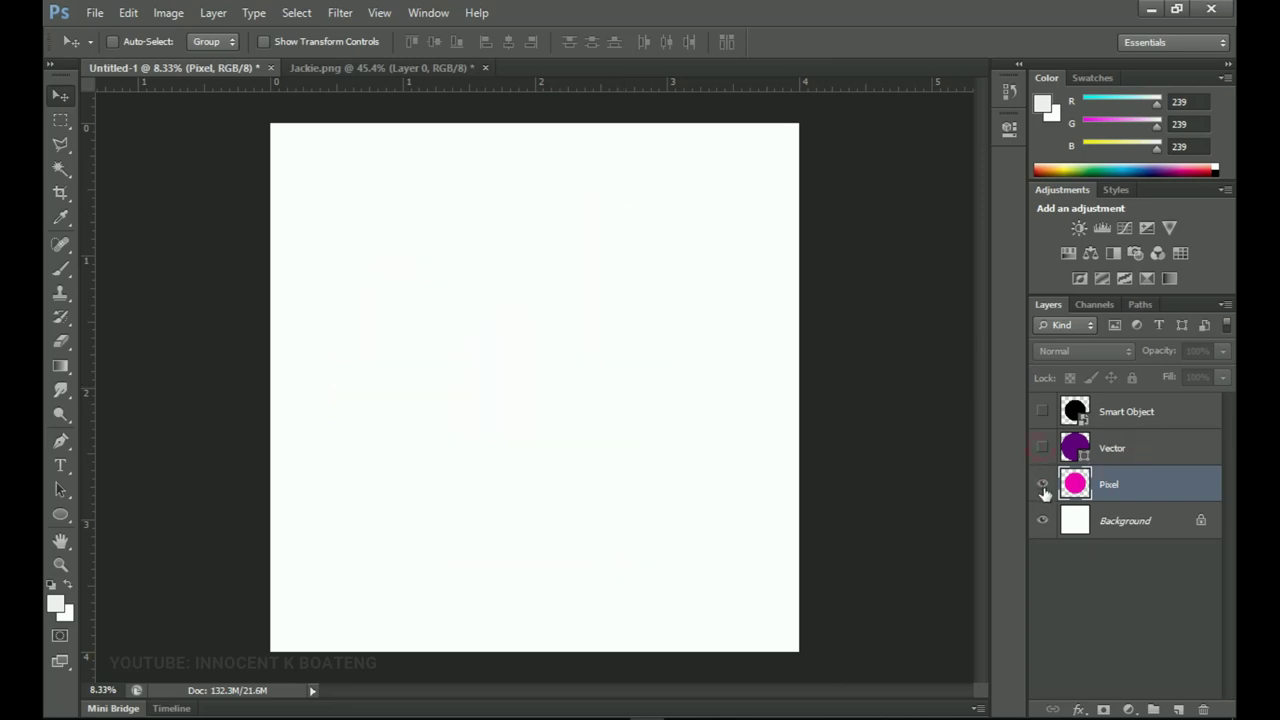
click(1042, 484)
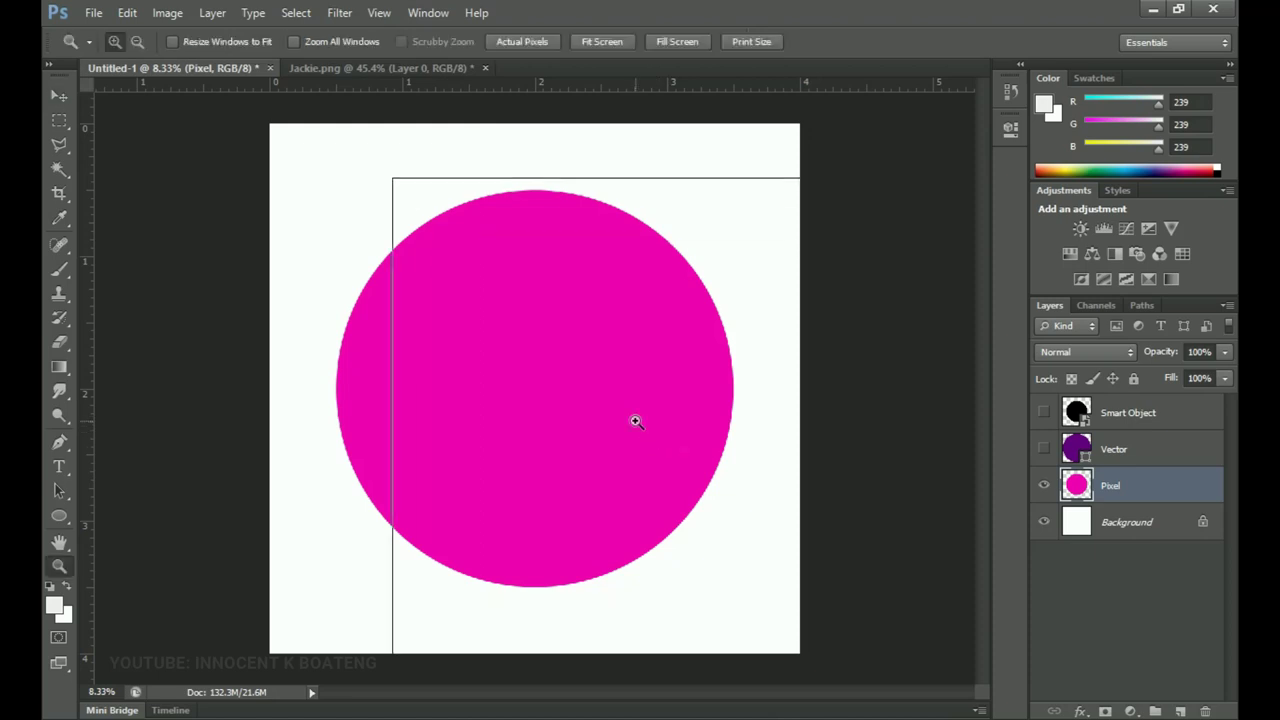
Scale the magenta circle on the Pixel layer down proportionally about its centre to about 10.7%.
ctrl+click(634, 420)
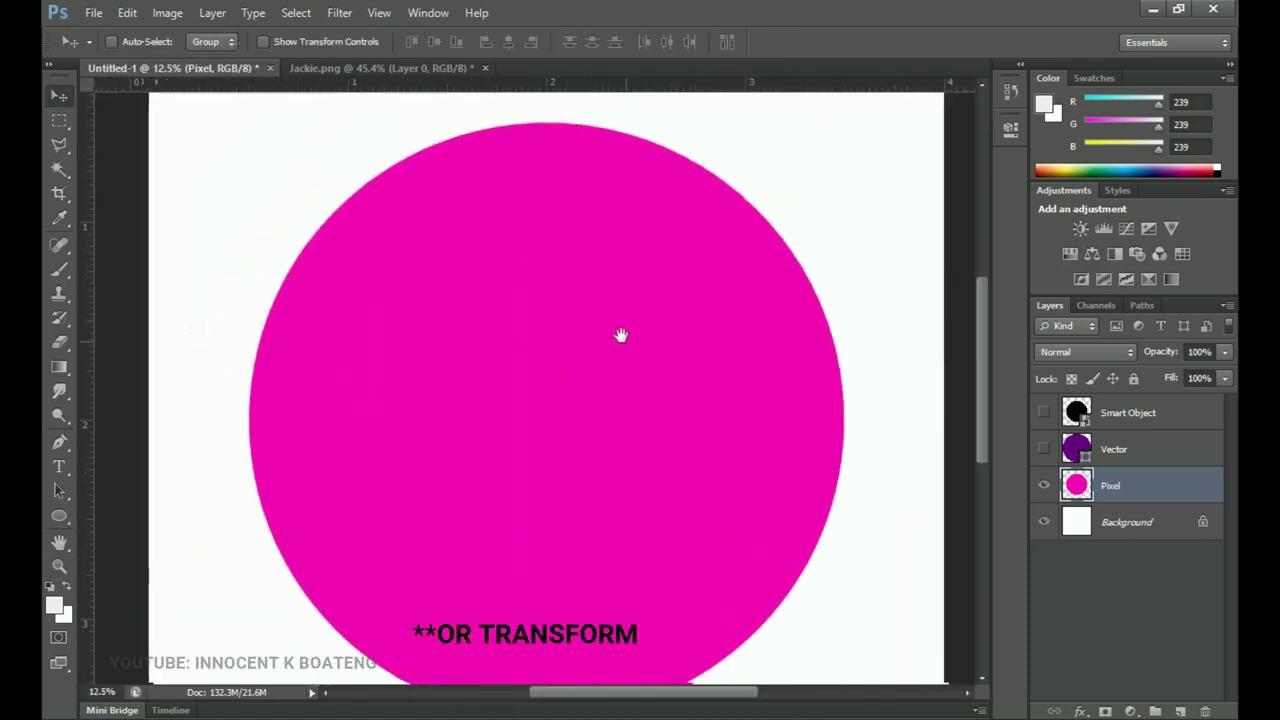
alt+click(763, 438)
key(ctrl+t)
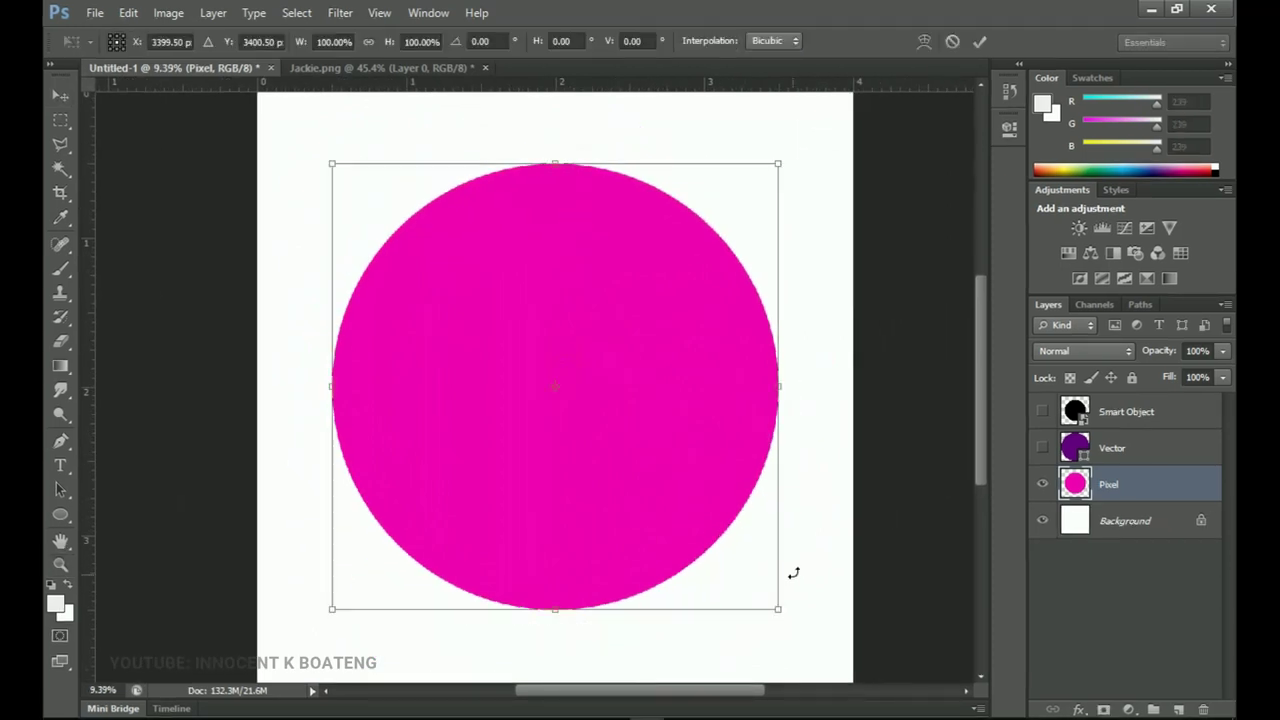
drag(774, 606, 582, 409)
key(ctrl+space)
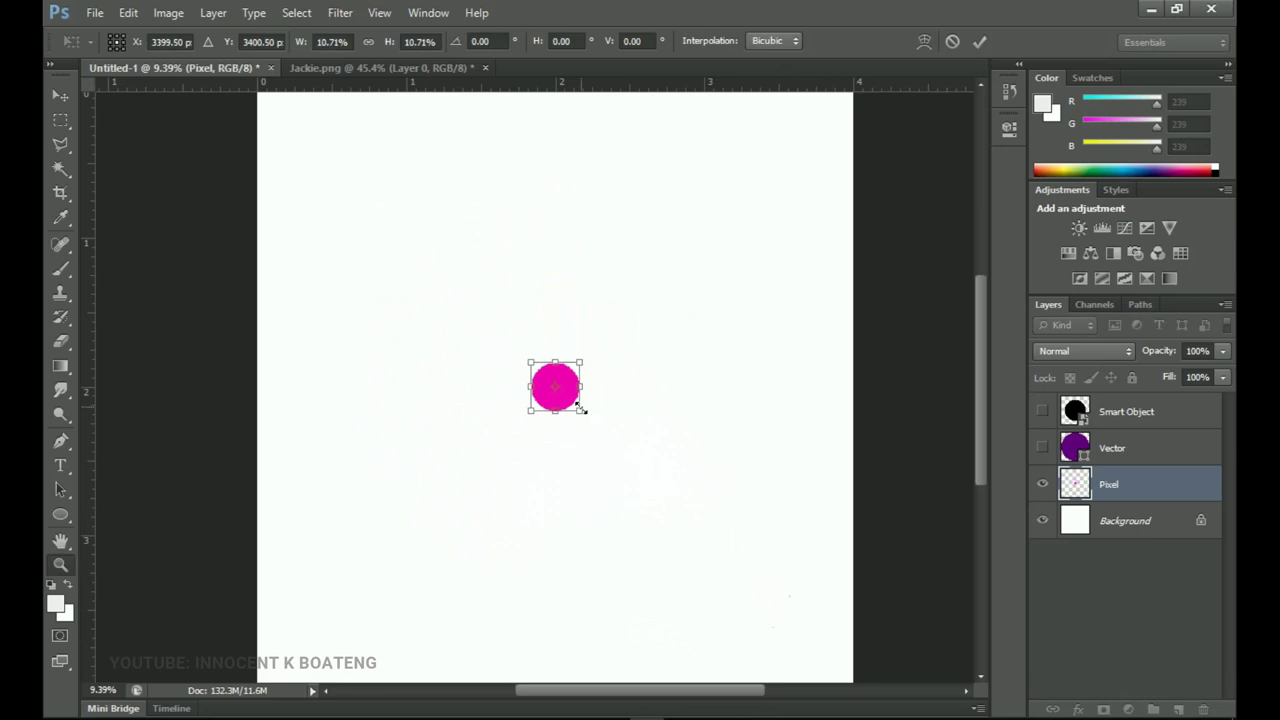
key(Return)
Enlarge the shrunken Pixel circle proportionally about its centre to about 970% and inspect its edges before applying the transform.
key(ctrl+t)
drag(582, 410, 806, 563)
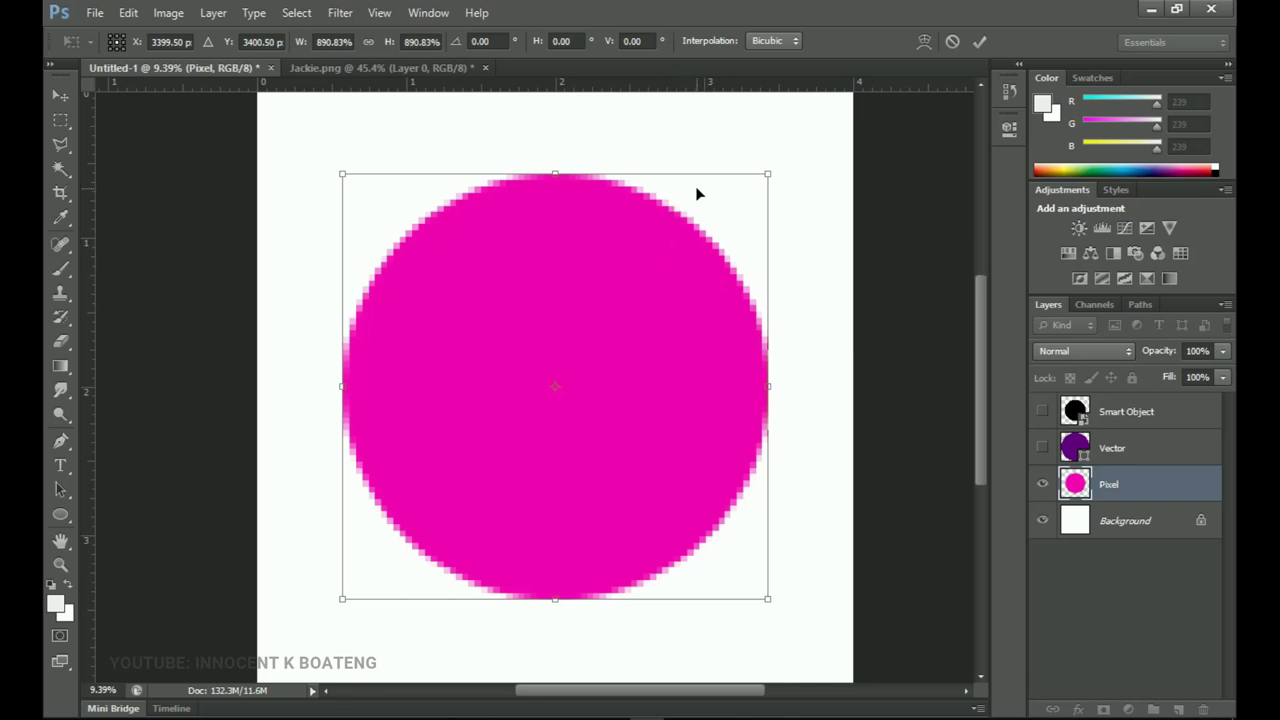
key(ctrl+plus)
key(ctrl+plus)
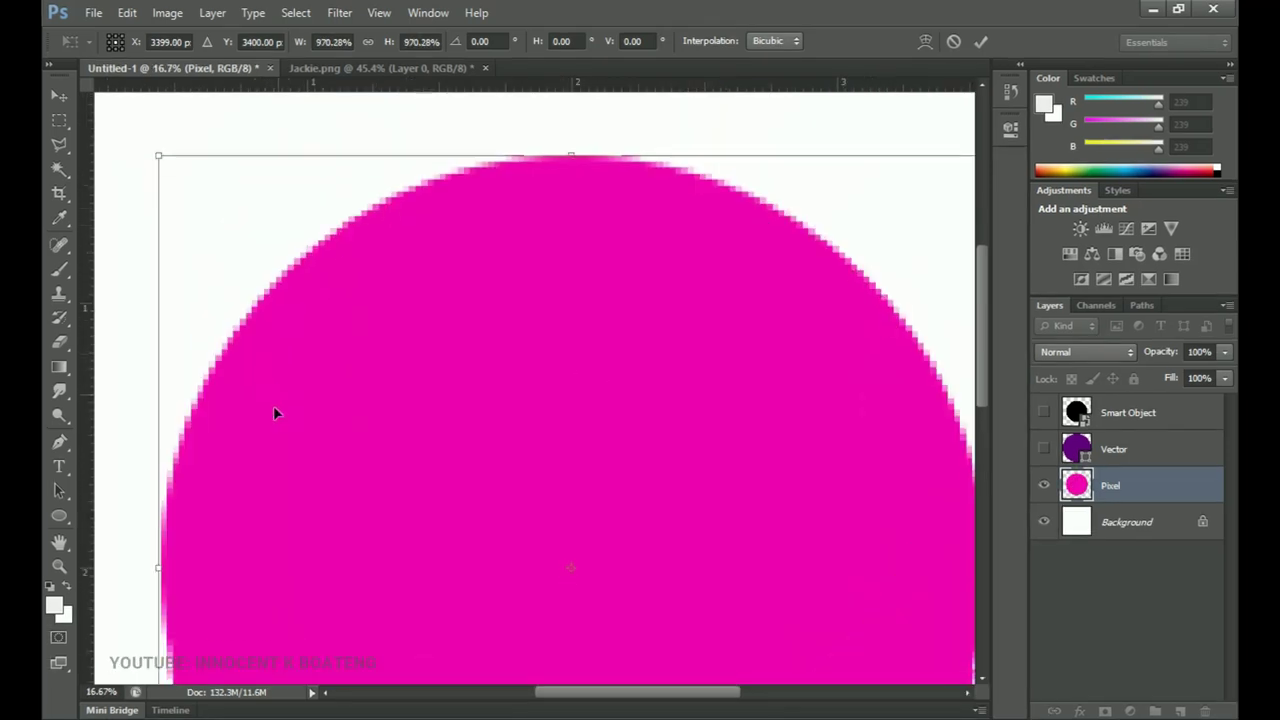
scroll(363, 451, up, 1)
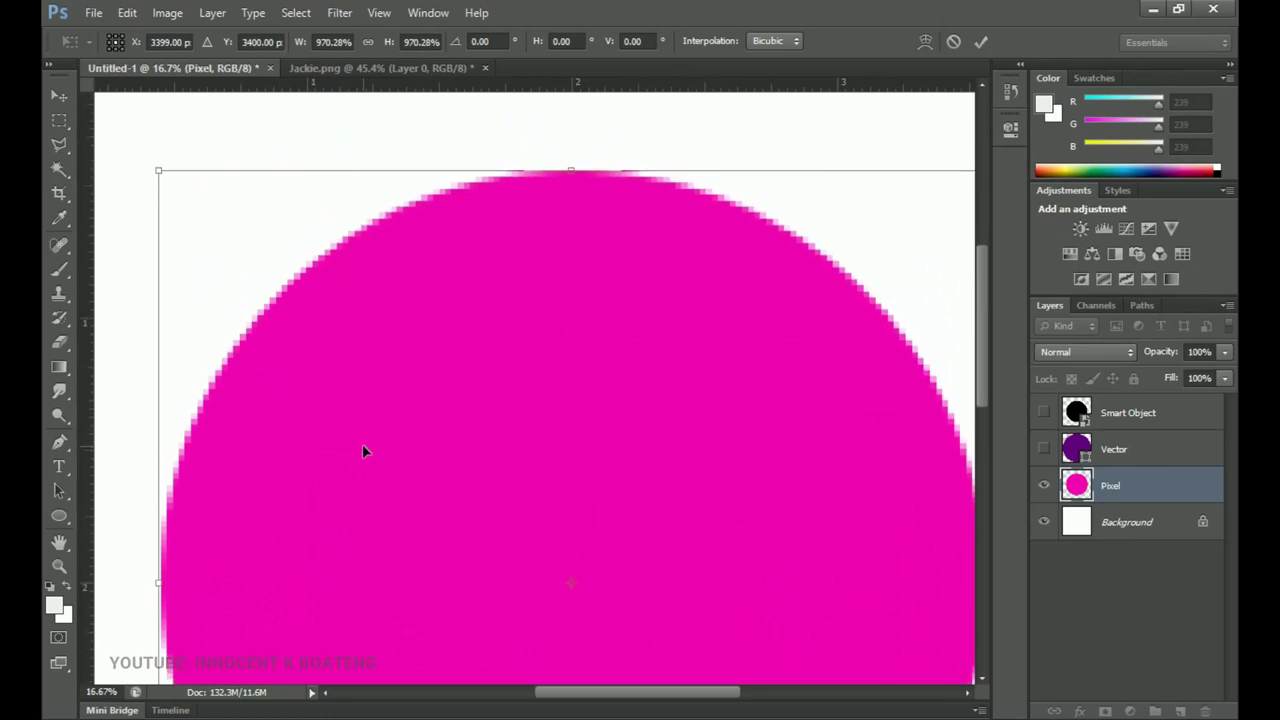
scroll(403, 482, up, 1)
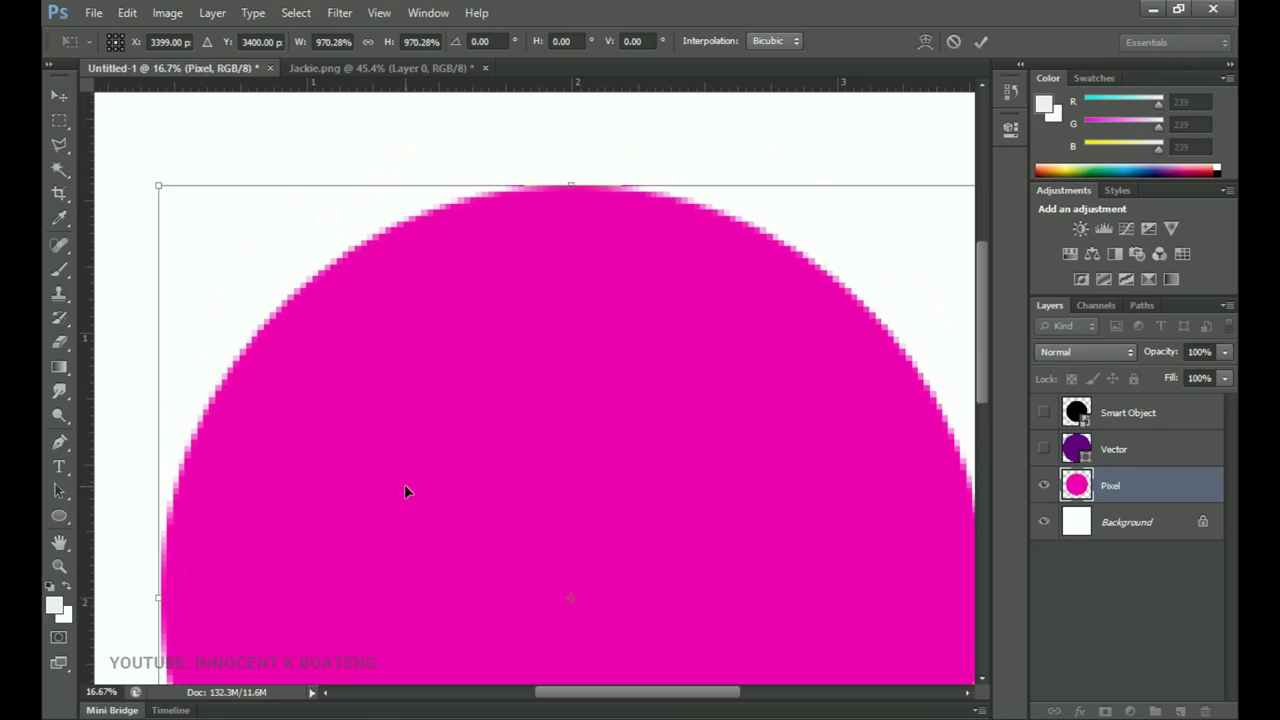
scroll(404, 484, down, 10)
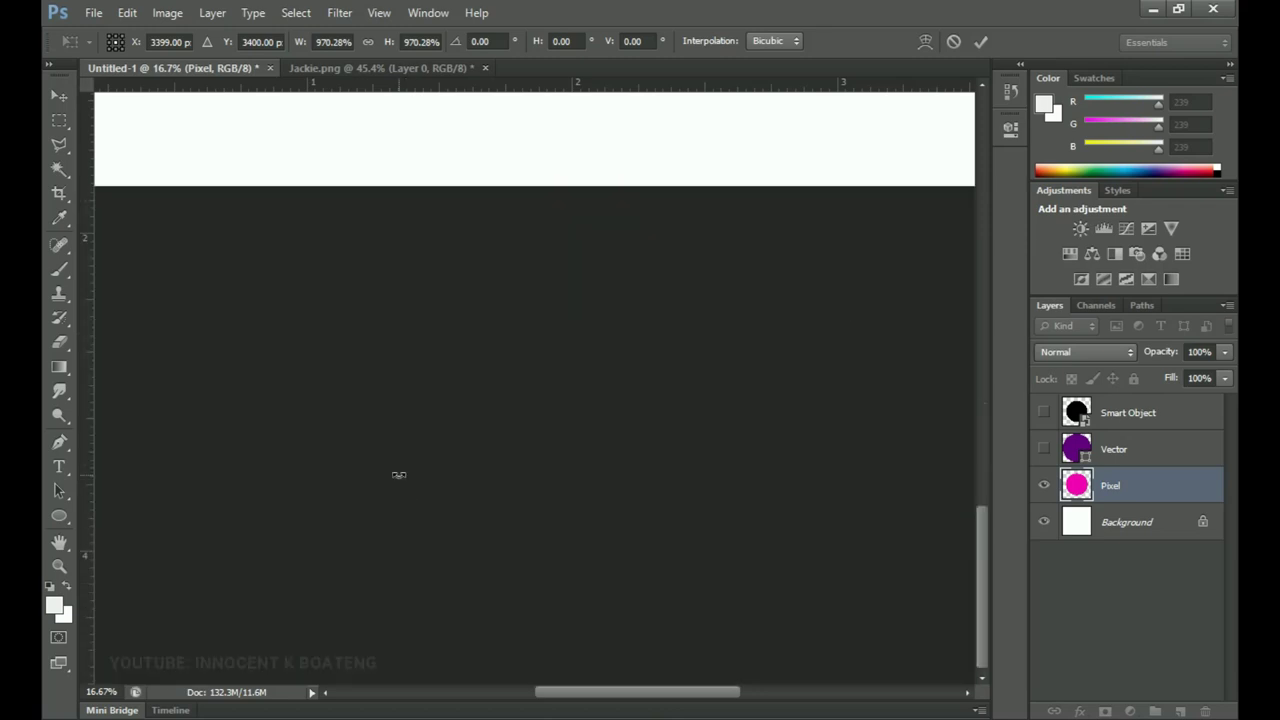
scroll(460, 415, up, 4)
scroll(503, 456, up, 4)
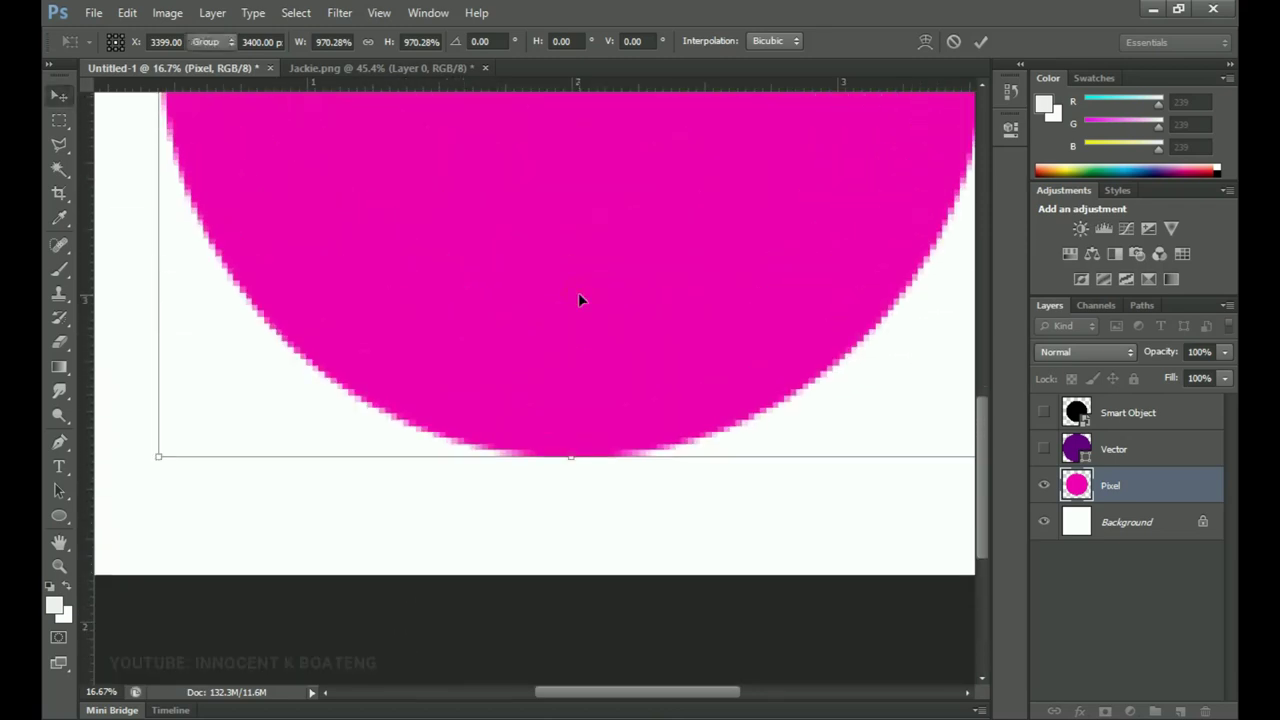
key(Return)
Shrink the Pixel circle proportionally about its centre to a tiny dot, about 3.3% of its size.
scroll(574, 345, down, 6)
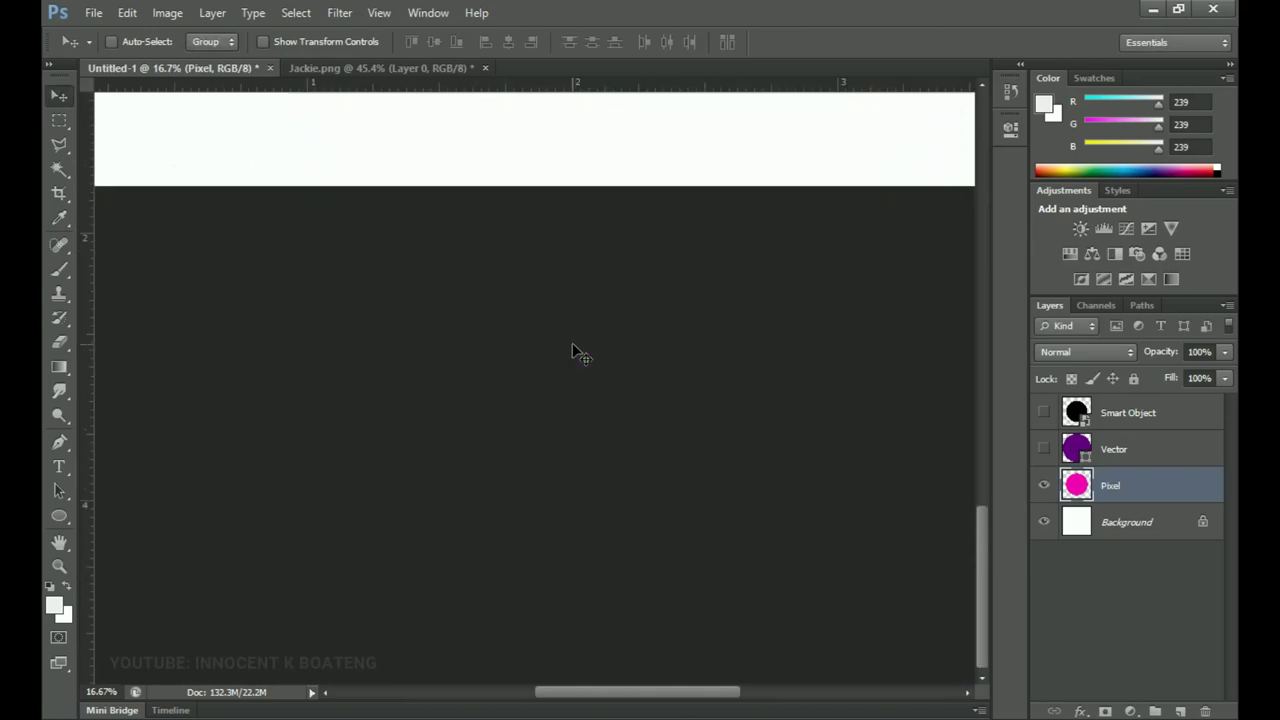
key(ctrl+minus)
key(ctrl+t)
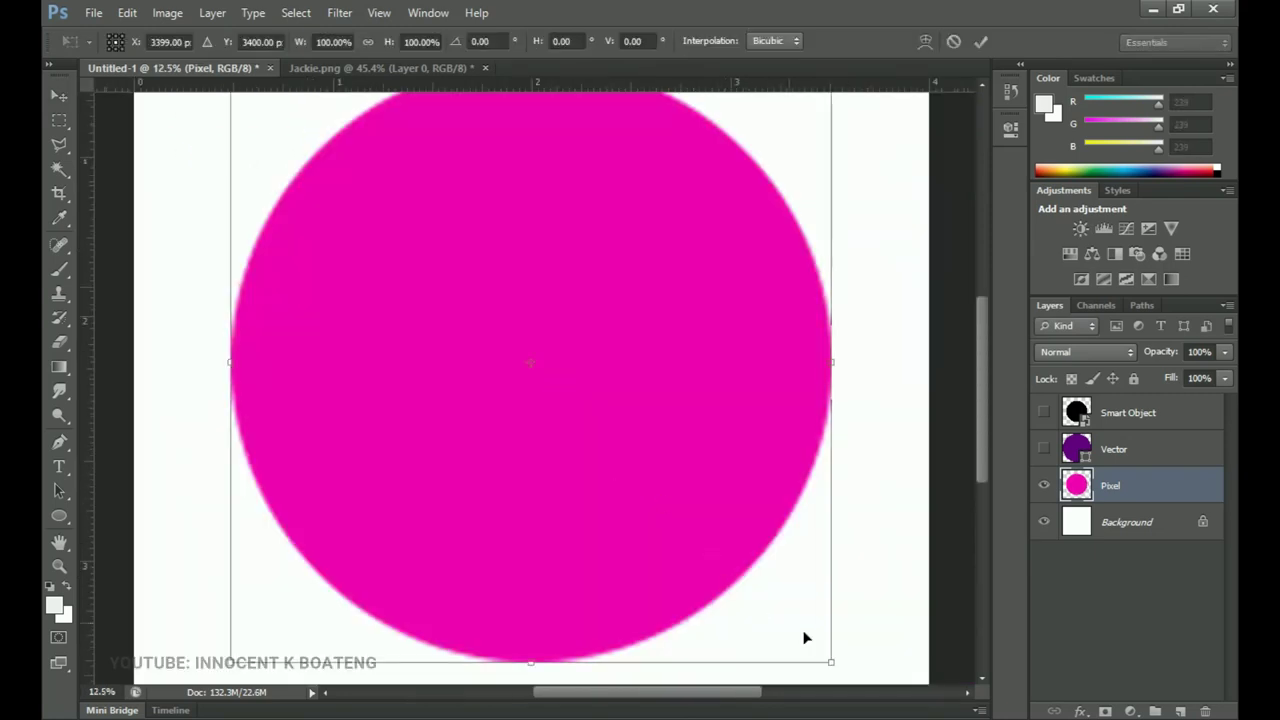
drag(836, 663, 536, 382)
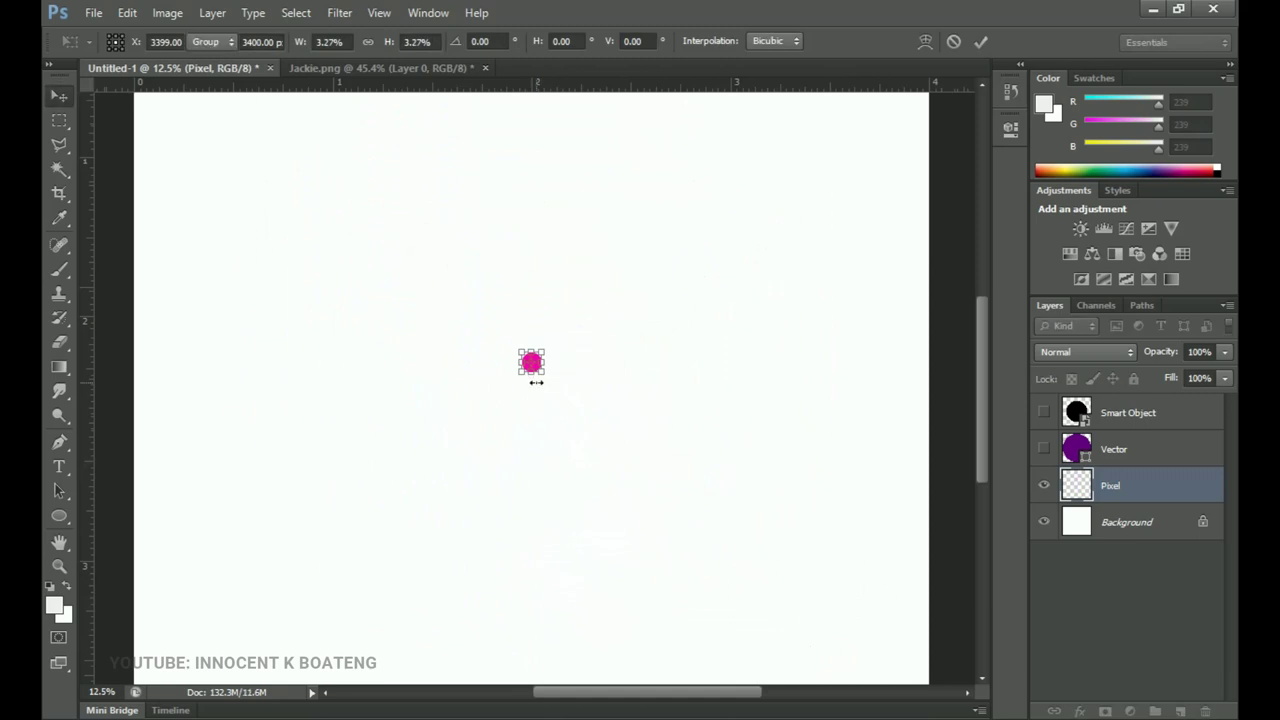
key(Return)
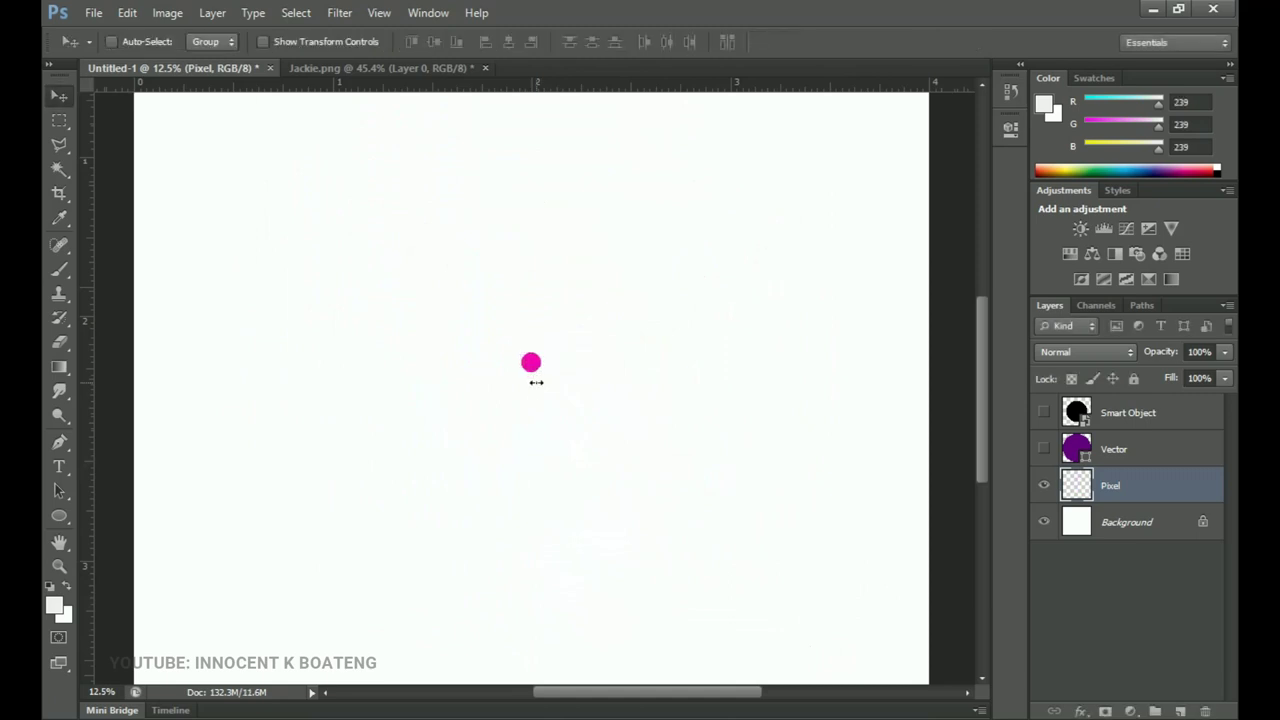
Scale the tiny Pixel circle back up proportionally about its centre to about 2381%.
key(ctrl+t)
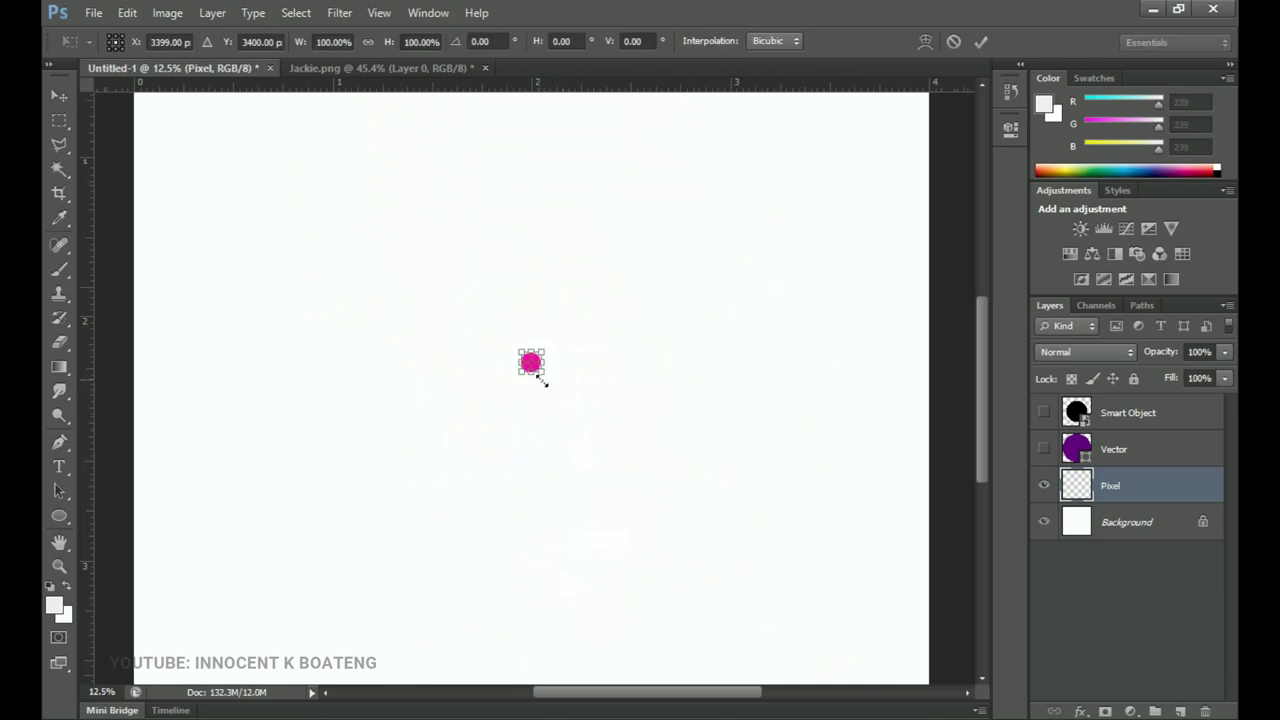
drag(540, 378, 815, 547)
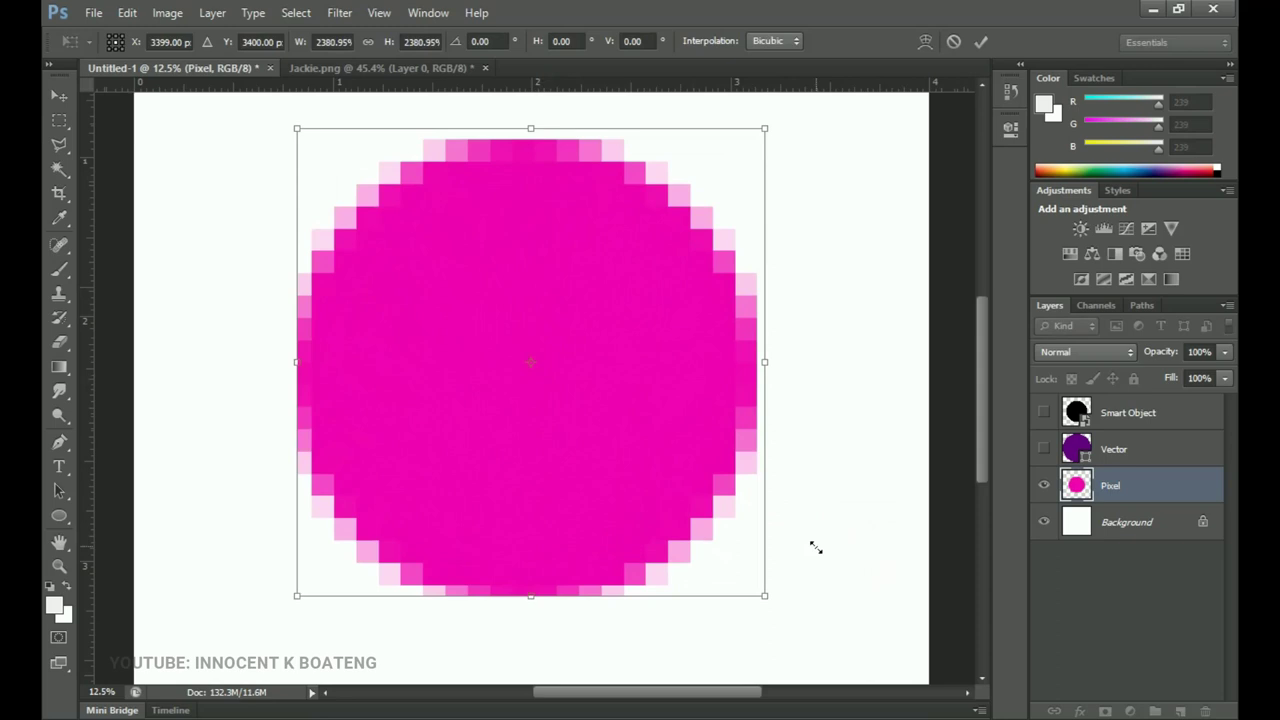
key(Return)
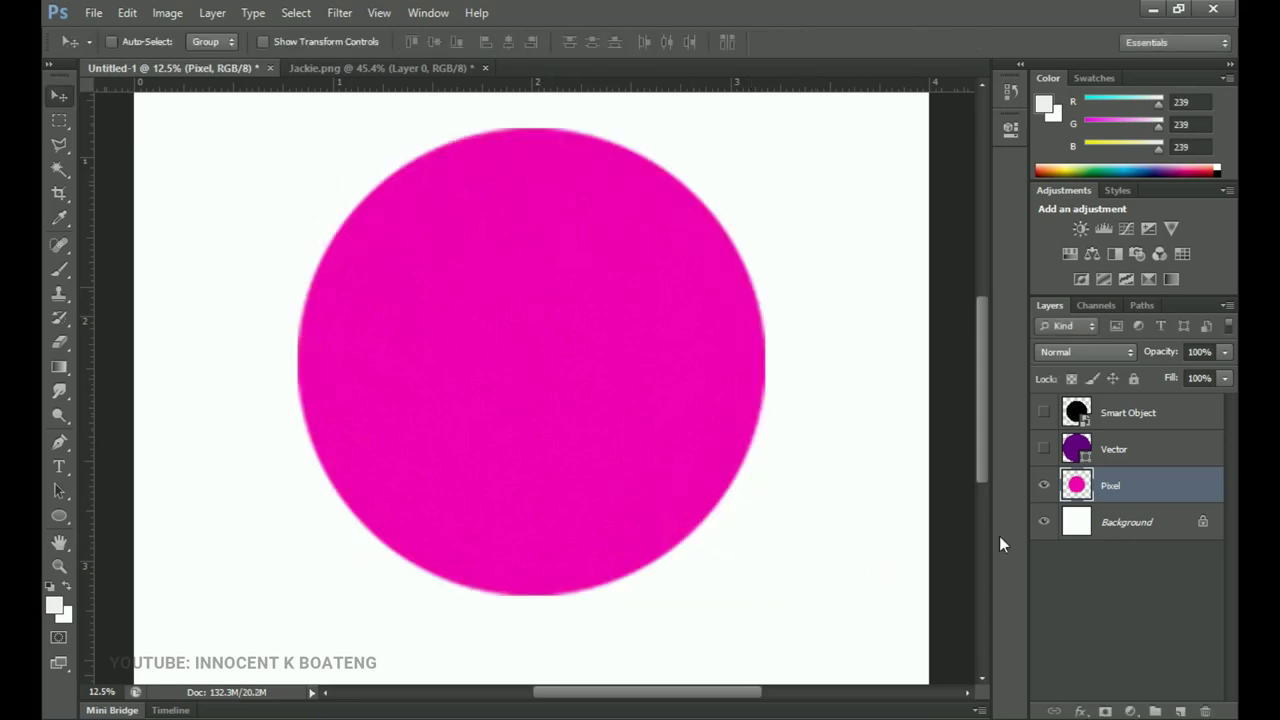
Hide the Pixel layer, show the Vector layer and make Vector the active layer.
click(1041, 486)
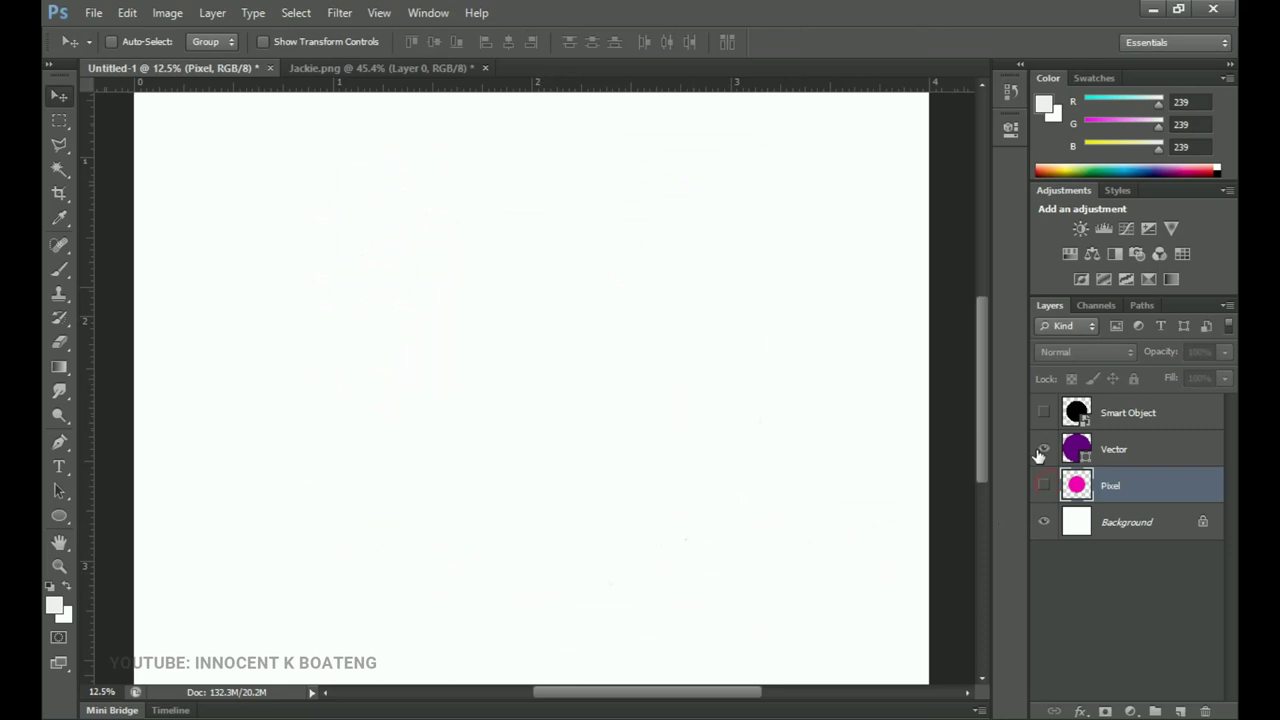
click(1043, 449)
scroll(800, 620, up, 1)
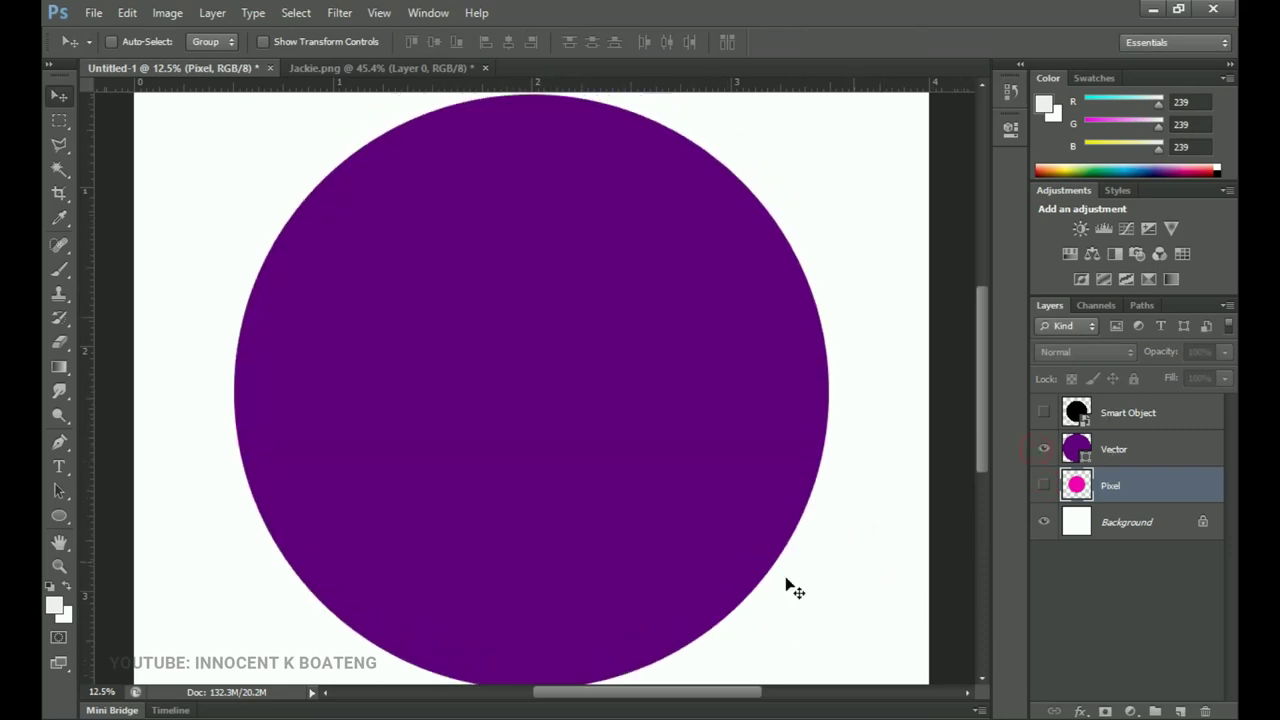
click(1114, 450)
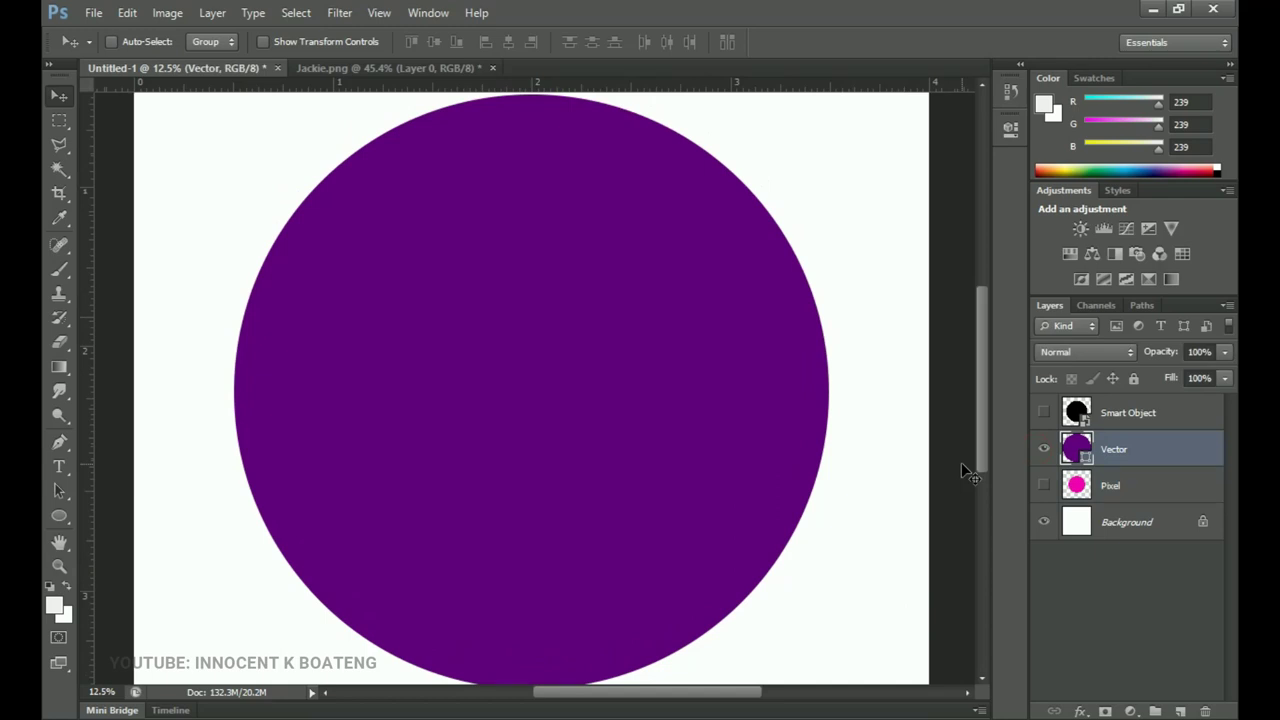
Shrink the purple circle on the Vector layer proportionally about its centre to a small dot.
scroll(940, 414, down, 1)
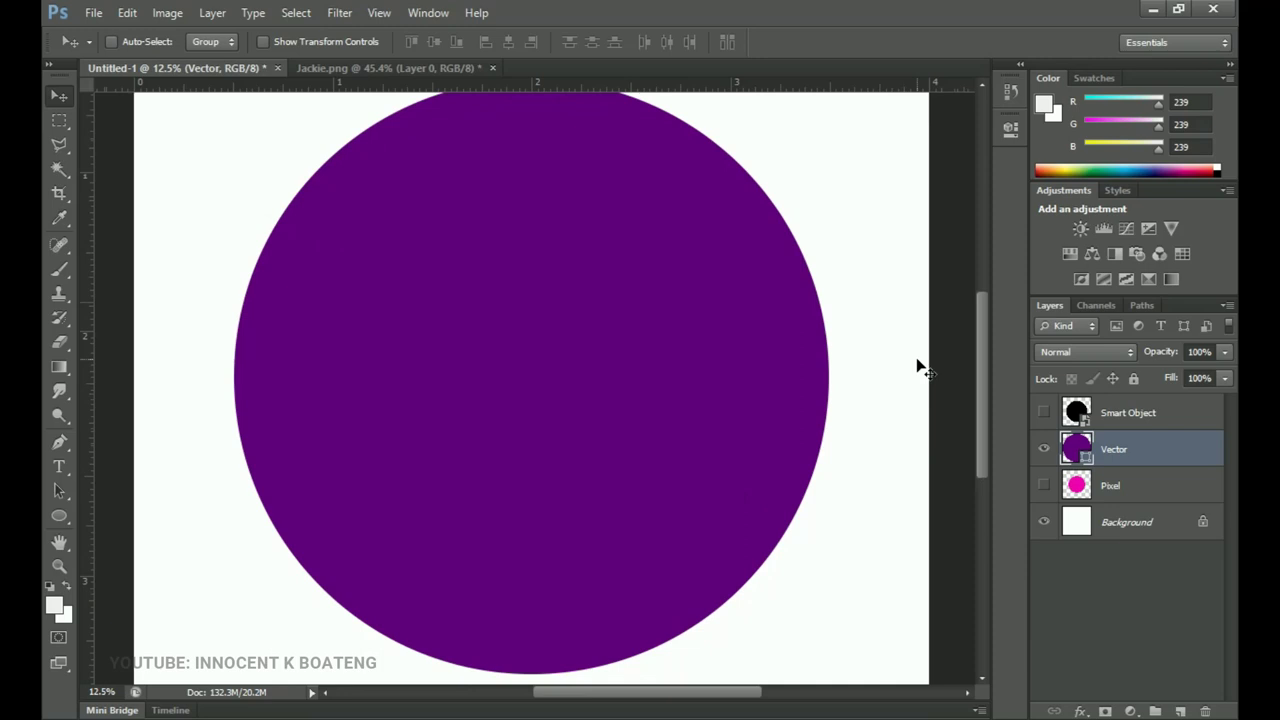
scroll(920, 366, up, 5)
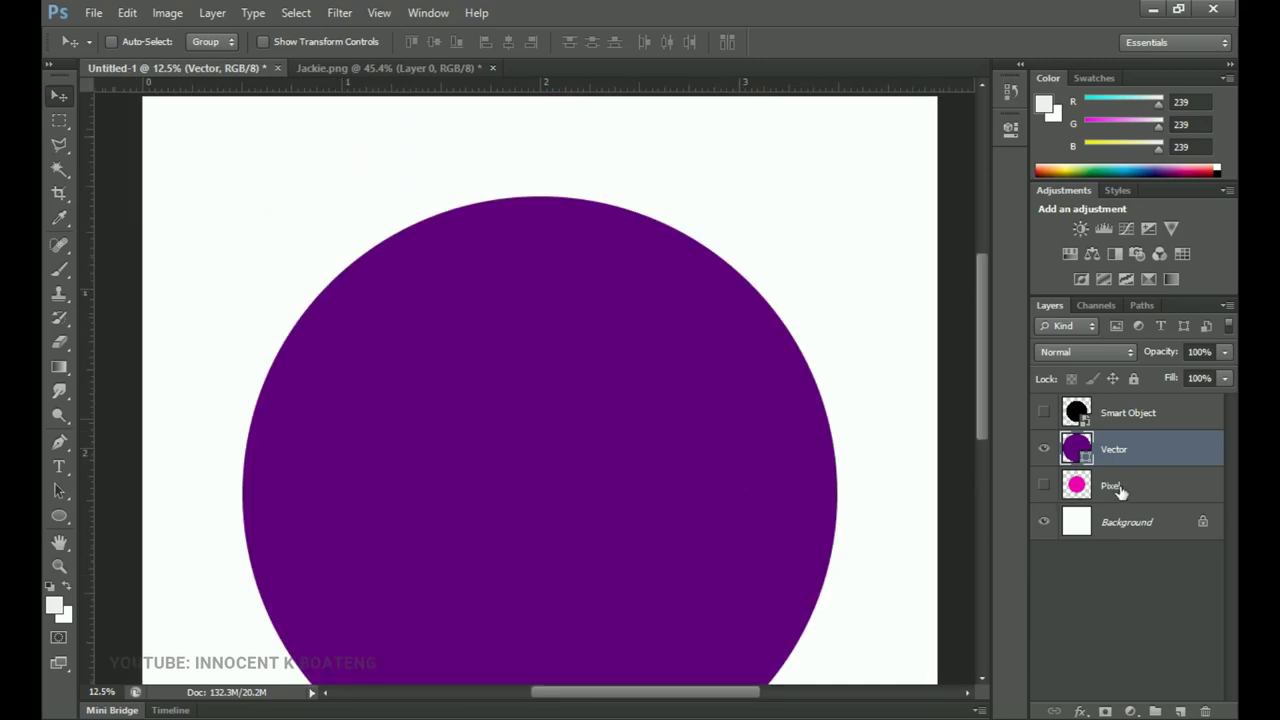
scroll(794, 494, down, 3)
key(z)
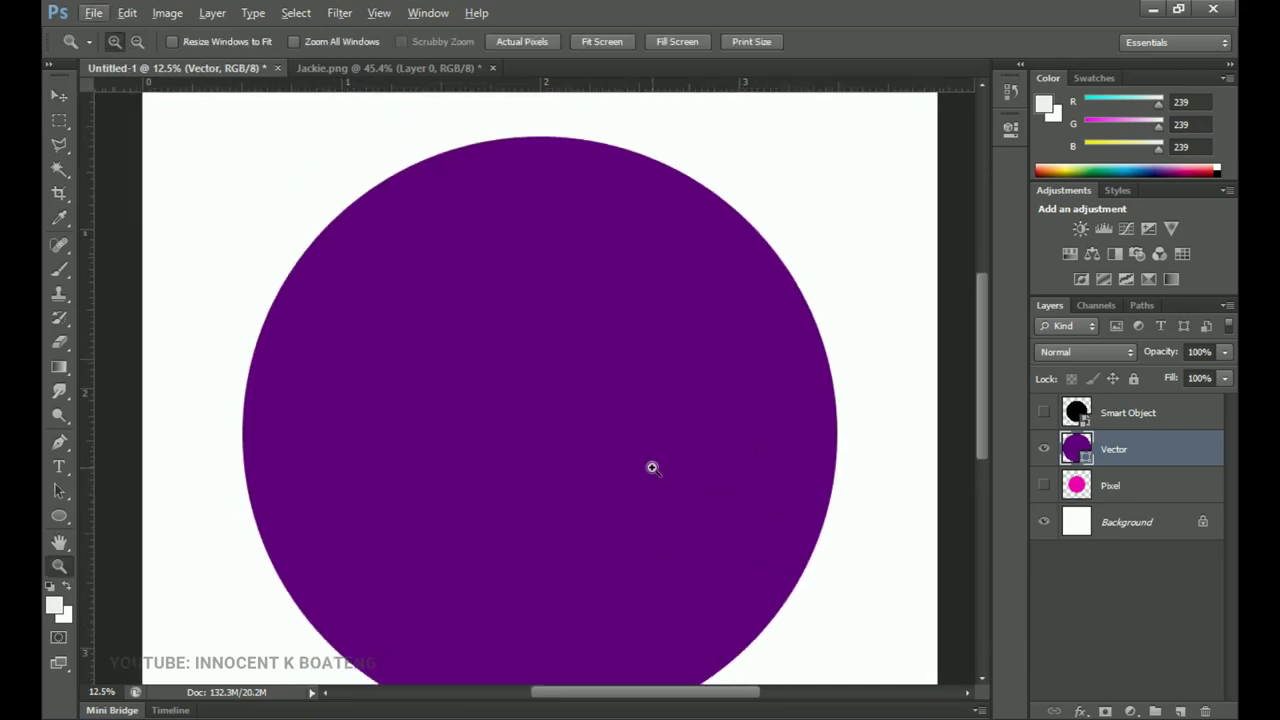
right_click(654, 465)
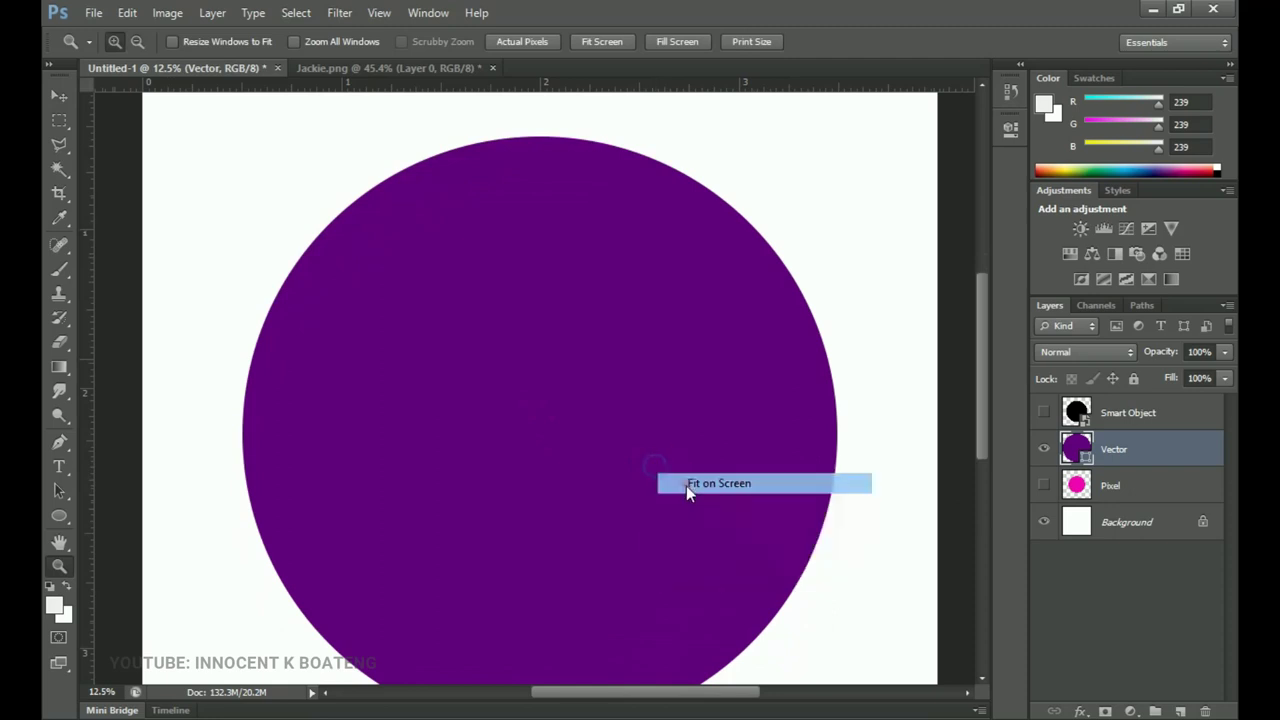
click(686, 485)
key(ctrl+t)
drag(742, 598, 544, 404)
key(Return)
Enlarge the small Vector circle proportionally about its centre to about 2098% and check its edges.
key(z)
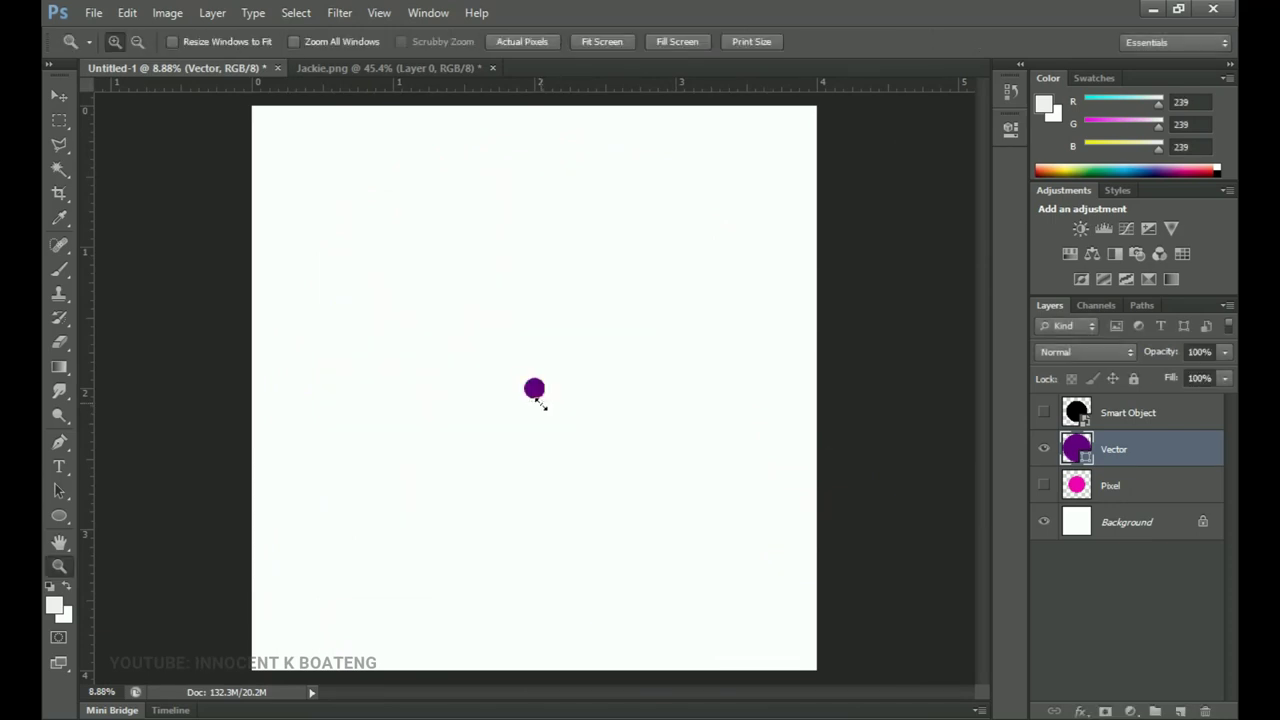
key(ctrl+t)
drag(544, 400, 750, 605)
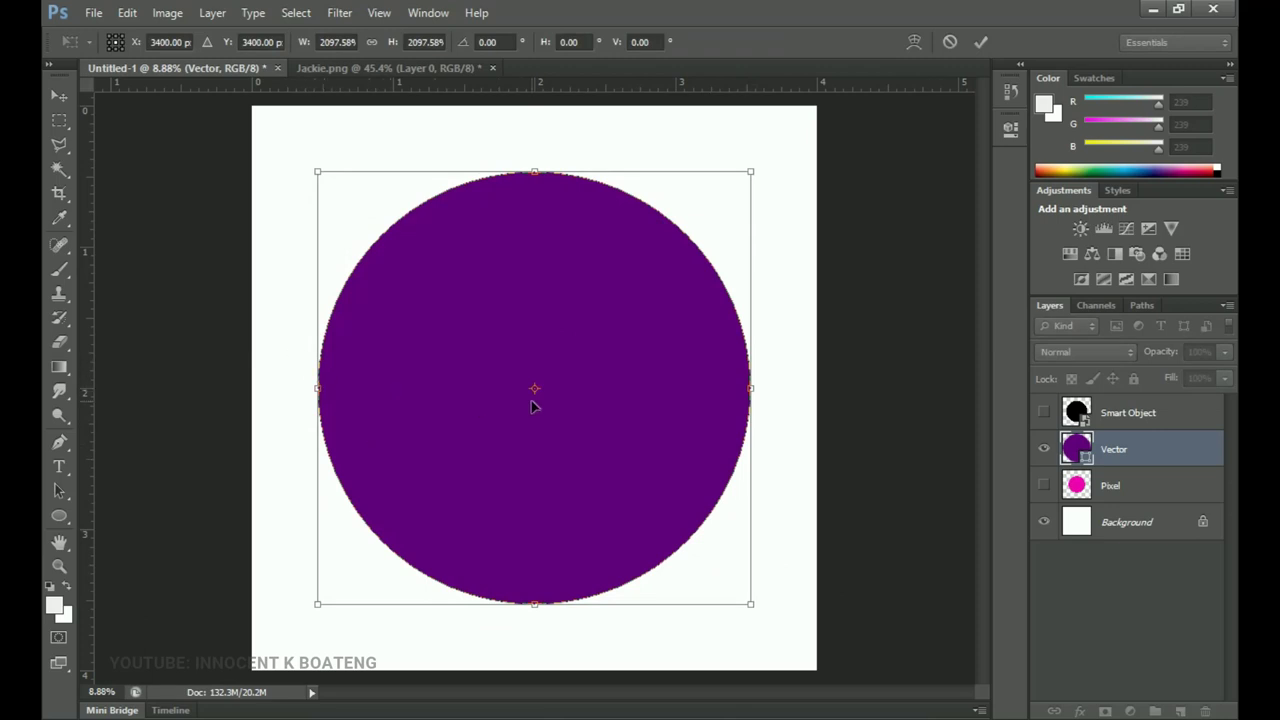
key(ctrl+plus)
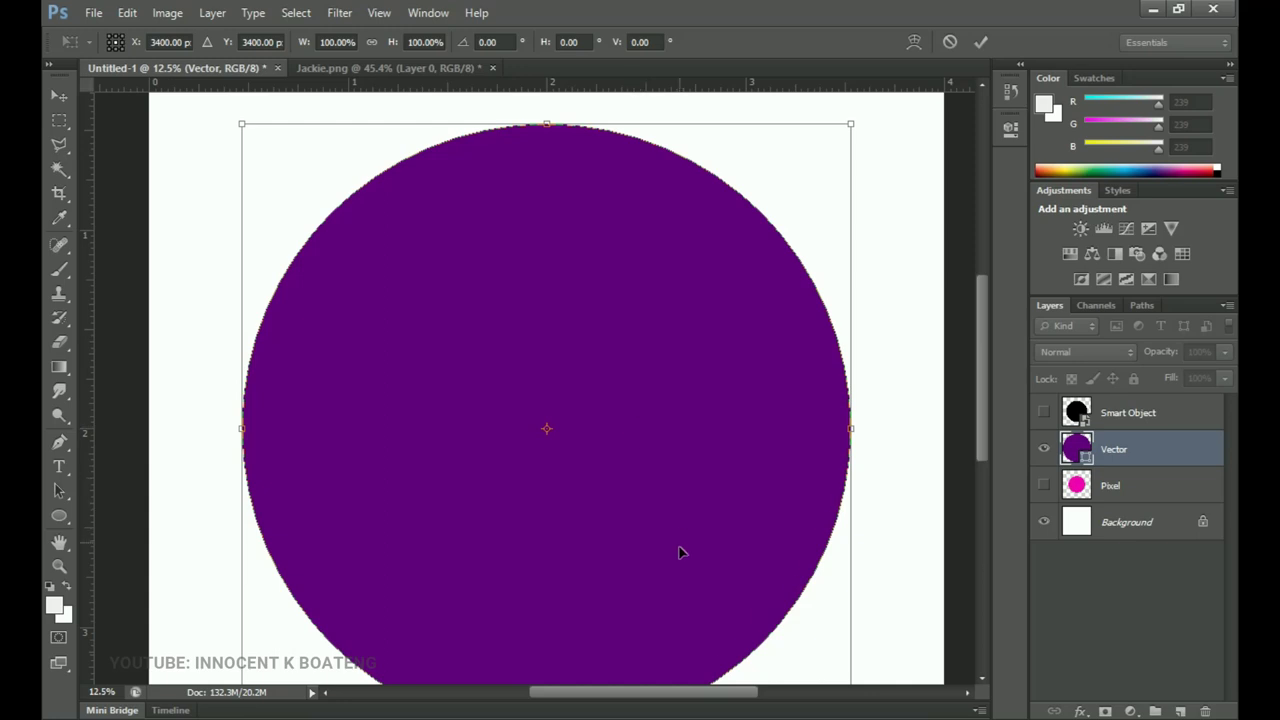
key(Return)
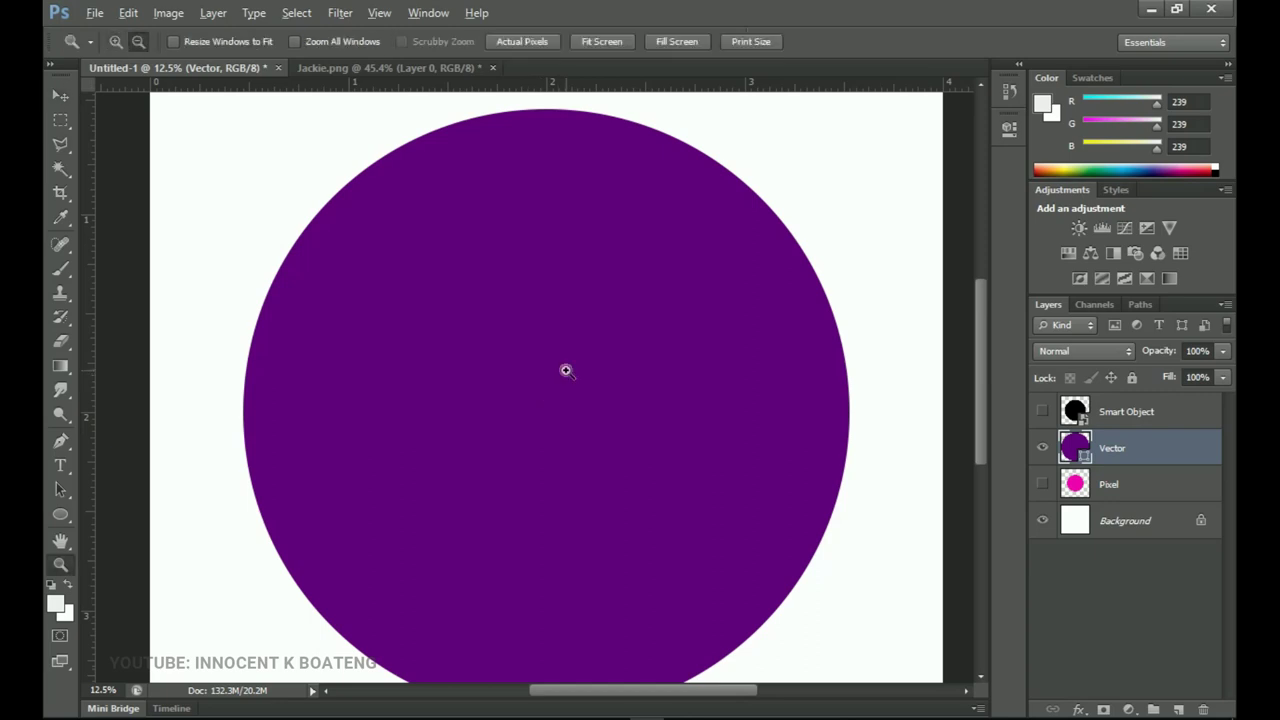
ctrl+alt+click(566, 366)
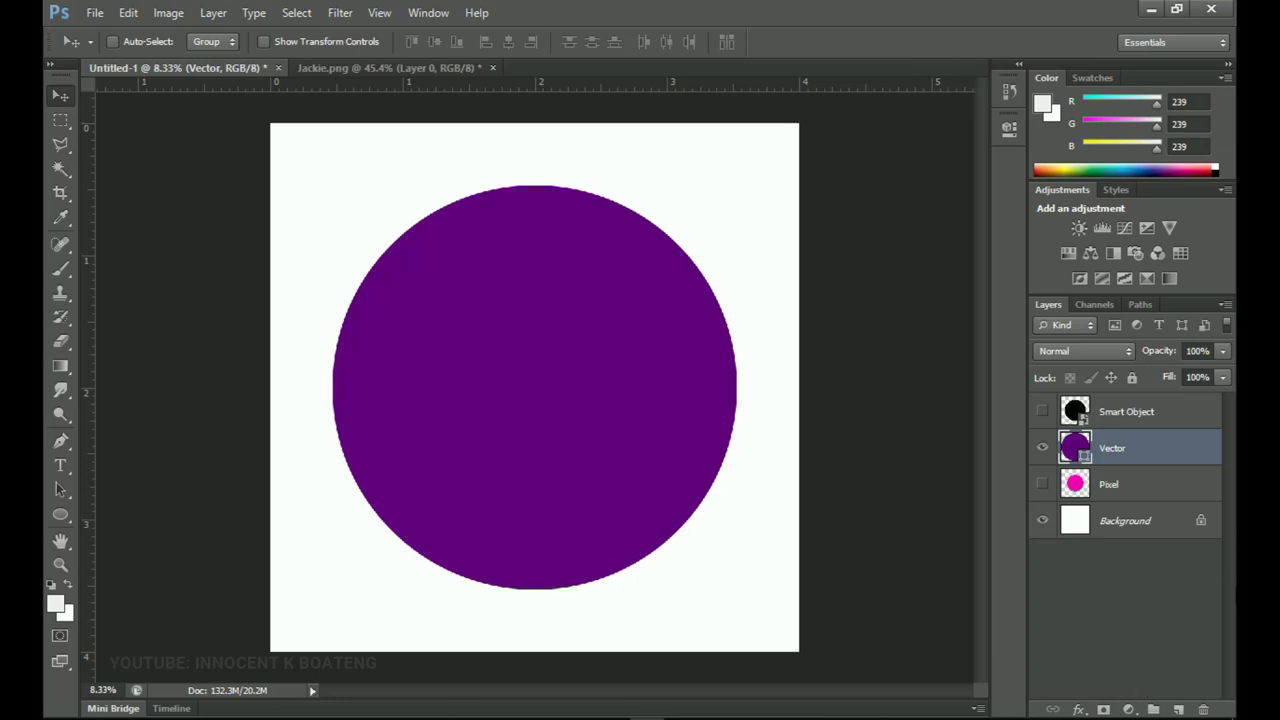
click(1130, 485)
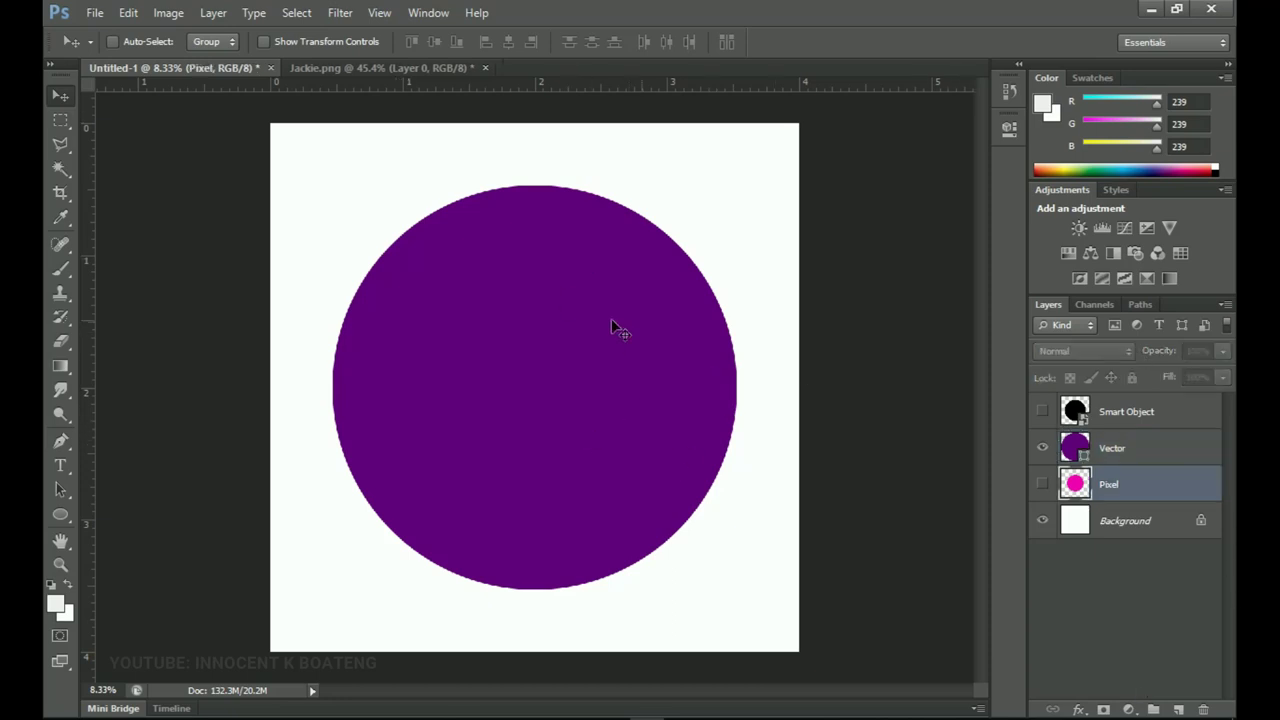
click(1122, 462)
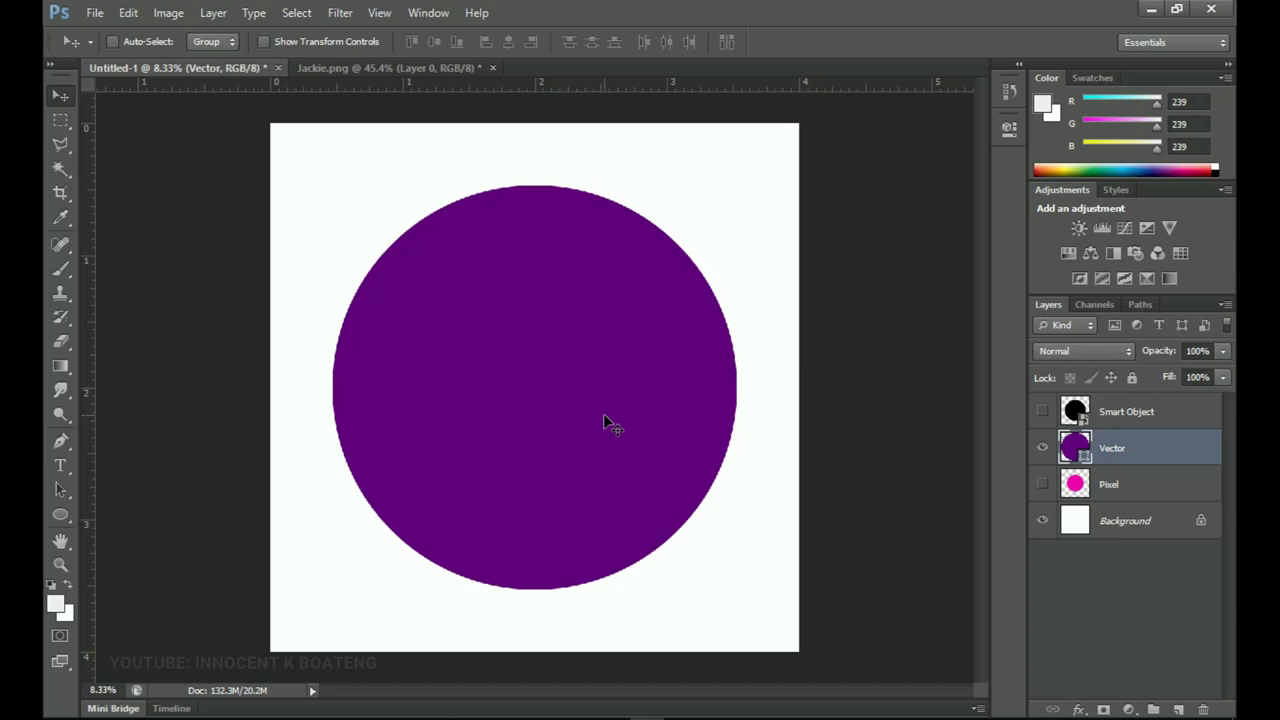
click(1118, 485)
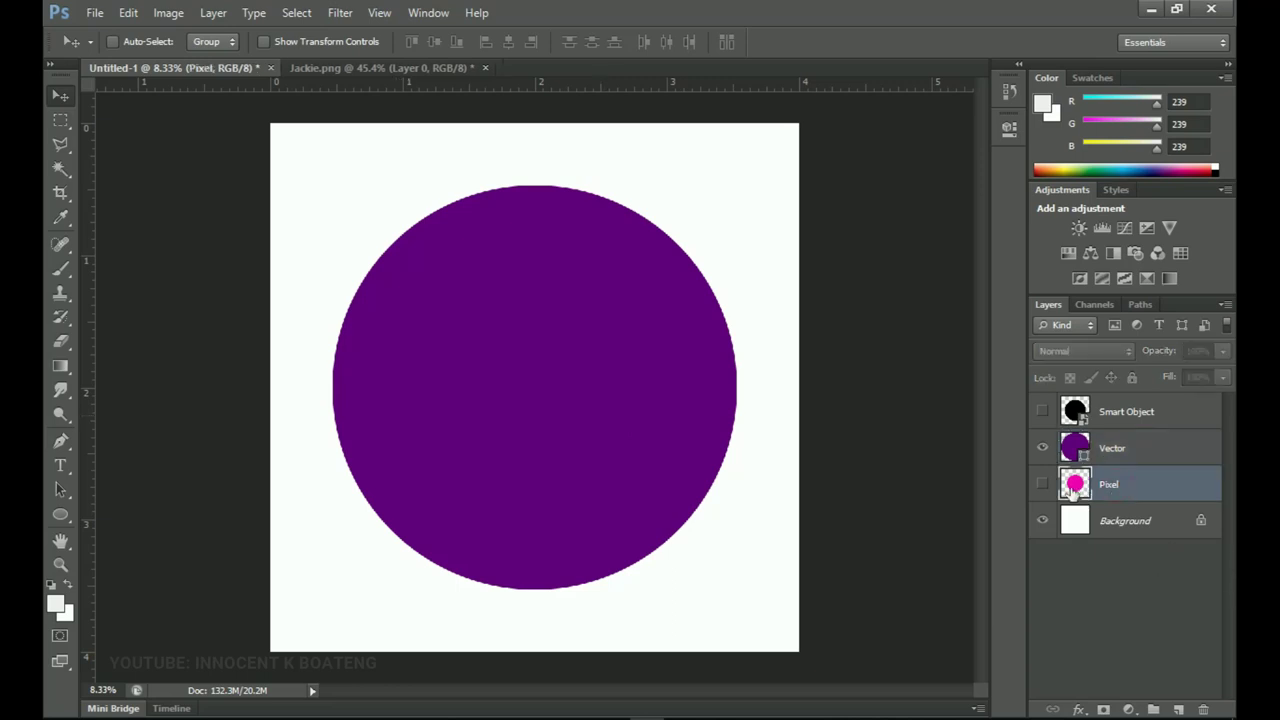
click(1110, 457)
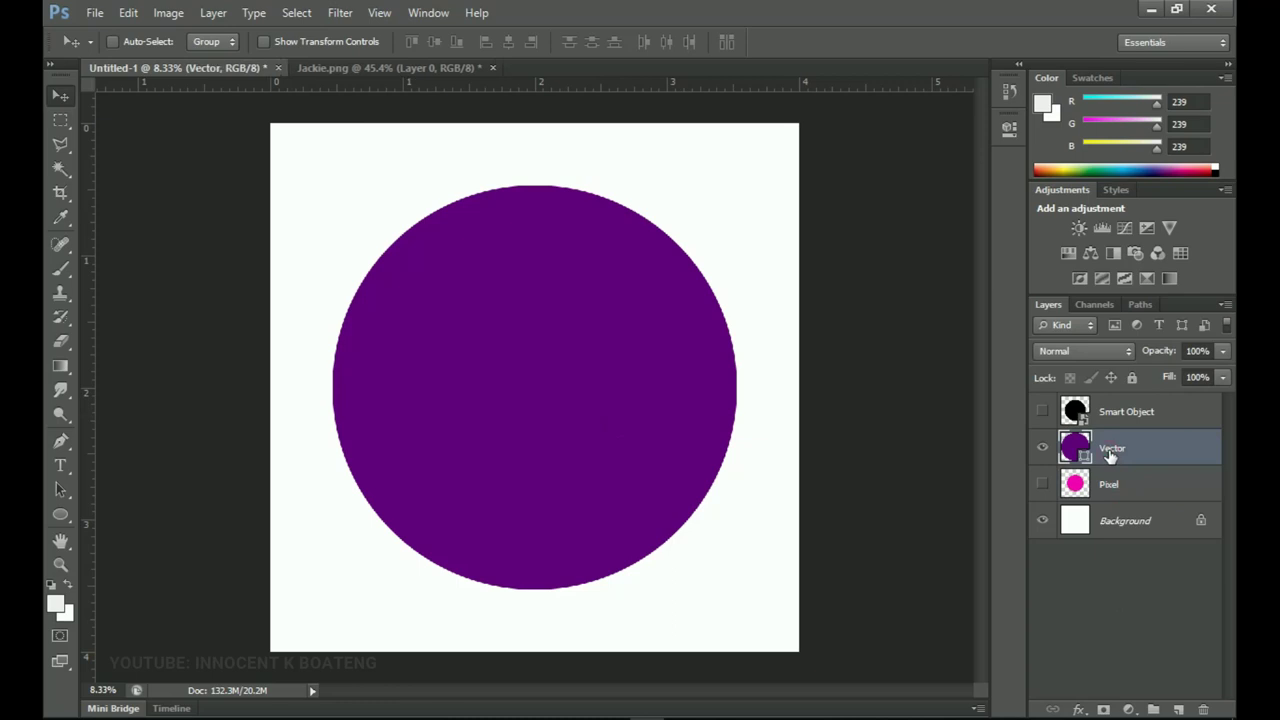
Review the layer commands offered for the Vector layer, including Rasterize Layer, and show the guides.
right_click(1111, 455)
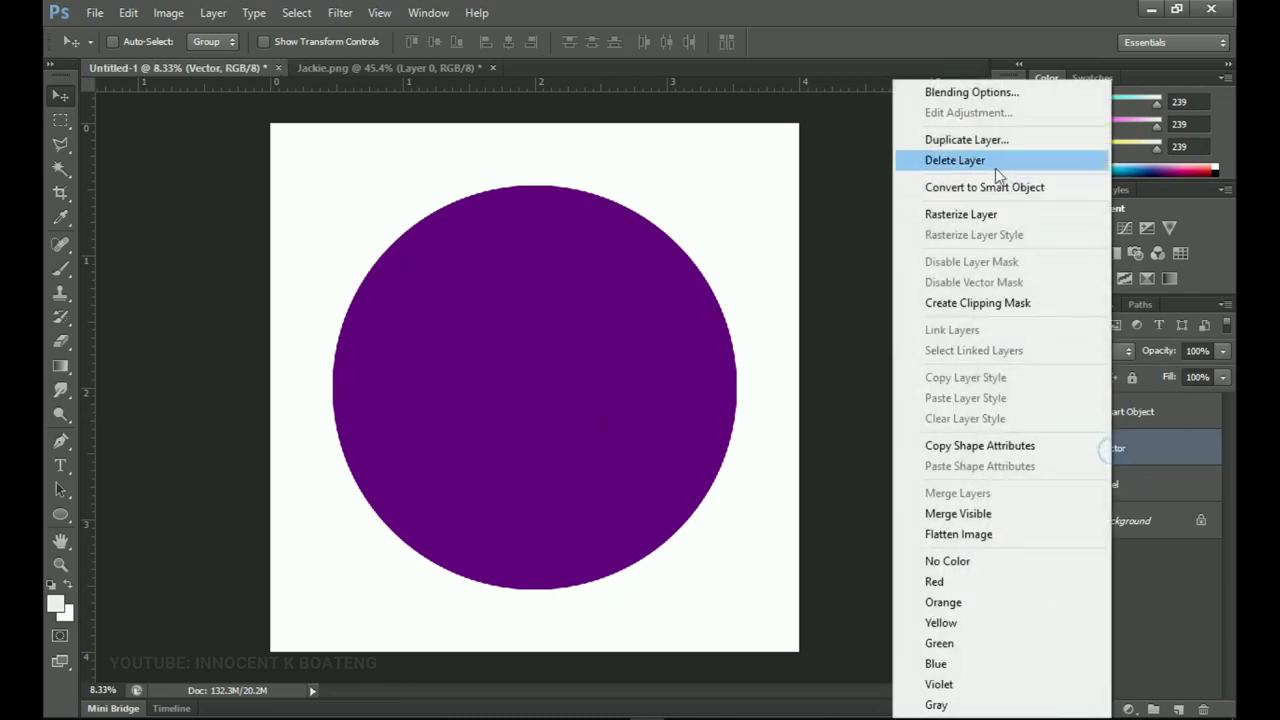
click(644, 362)
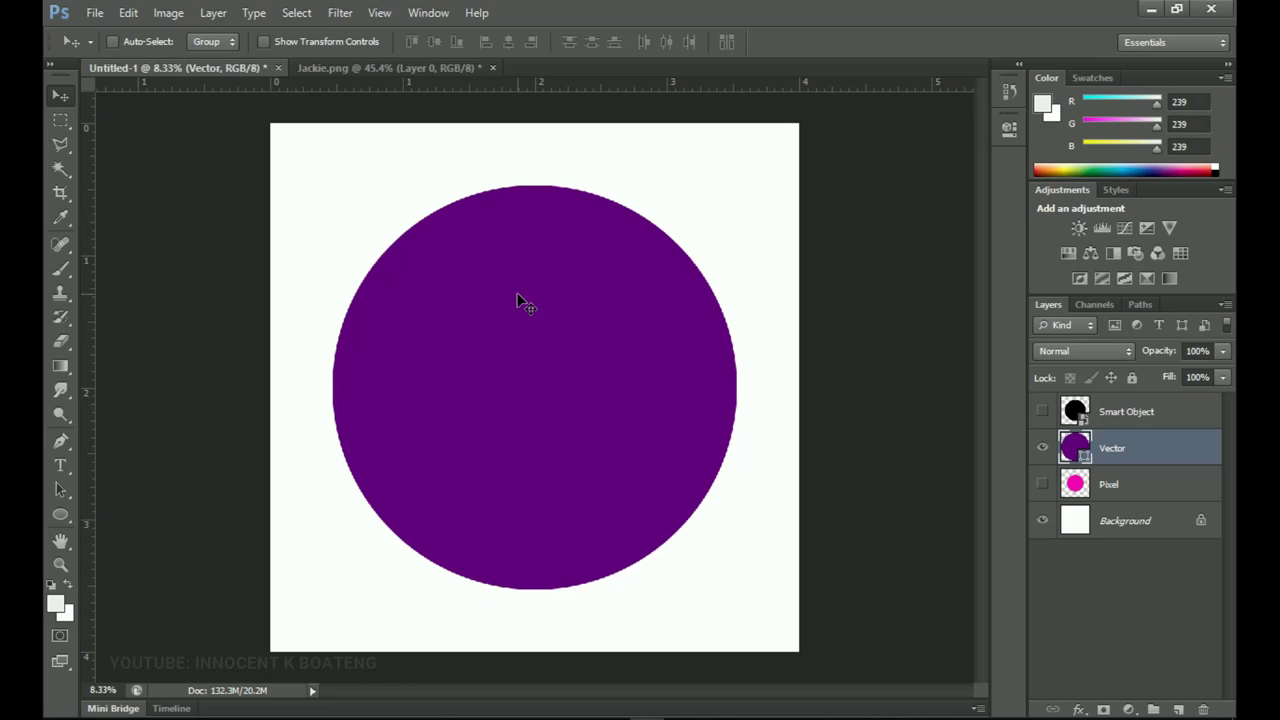
scroll(520, 300, up, 1)
key(ctrl+semicolon)
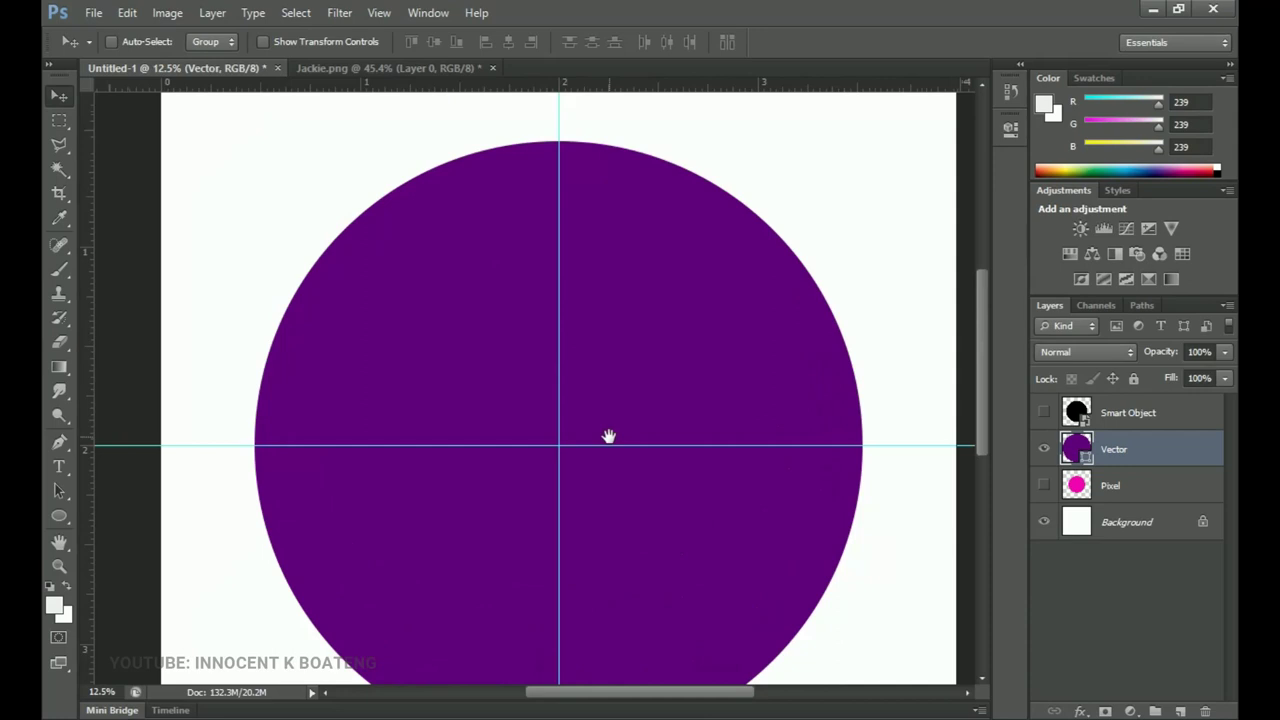
scroll(606, 440, down, 1)
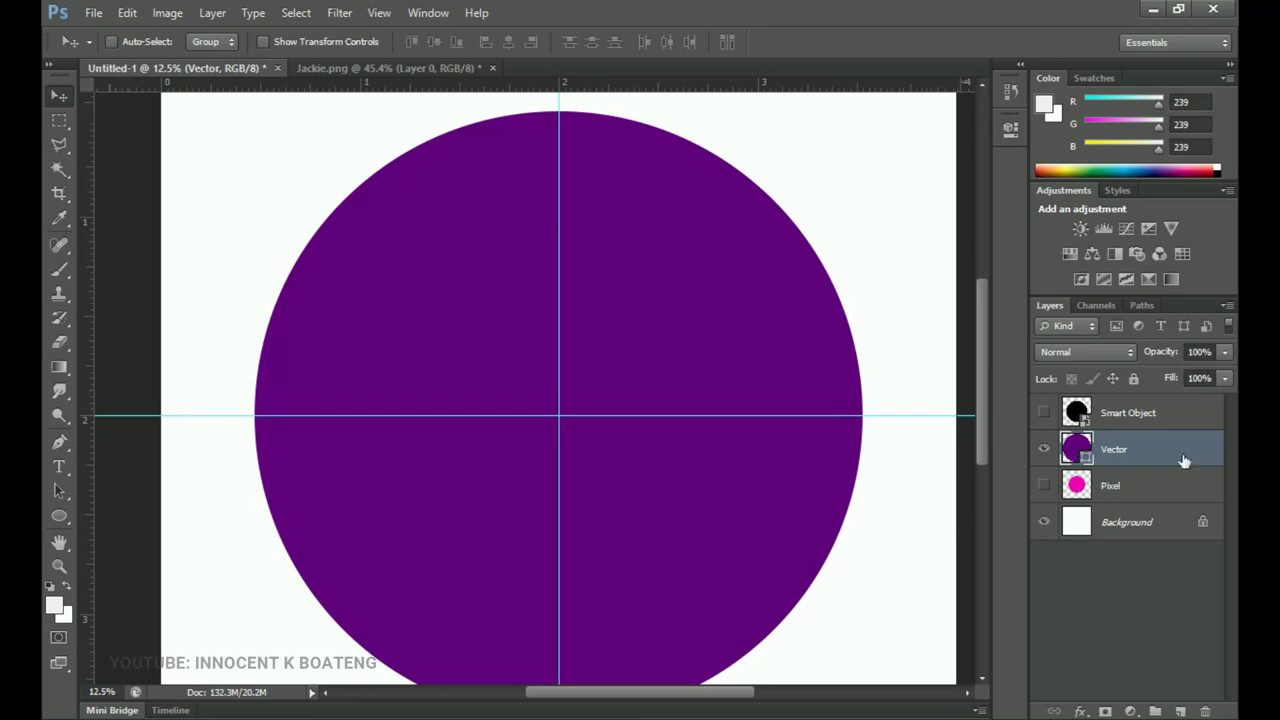
scroll(634, 429, down, 1)
scroll(634, 420, up, 1)
scroll(632, 416, up, 1)
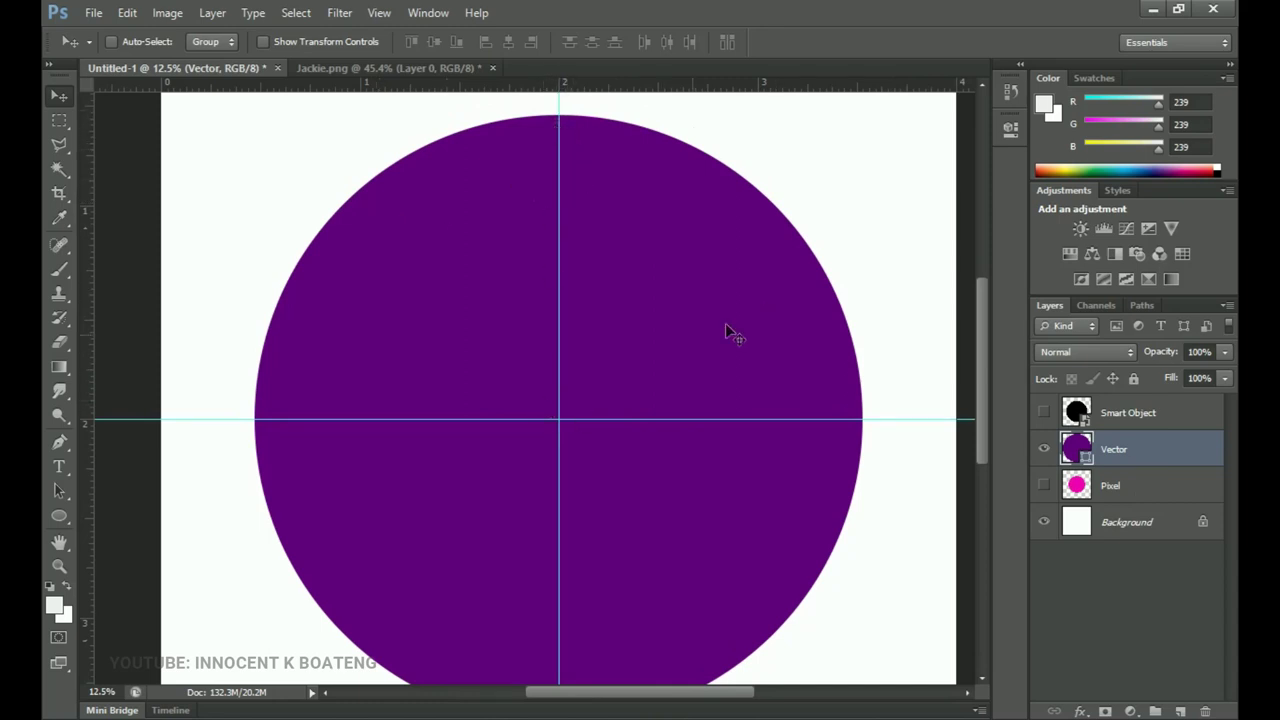
scroll(680, 368, down, 2)
scroll(570, 355, up, 1)
scroll(537, 348, up, 1)
Try to erase part of the purple circle on the Vector layer and decline rasterizing the shape.
key(e)
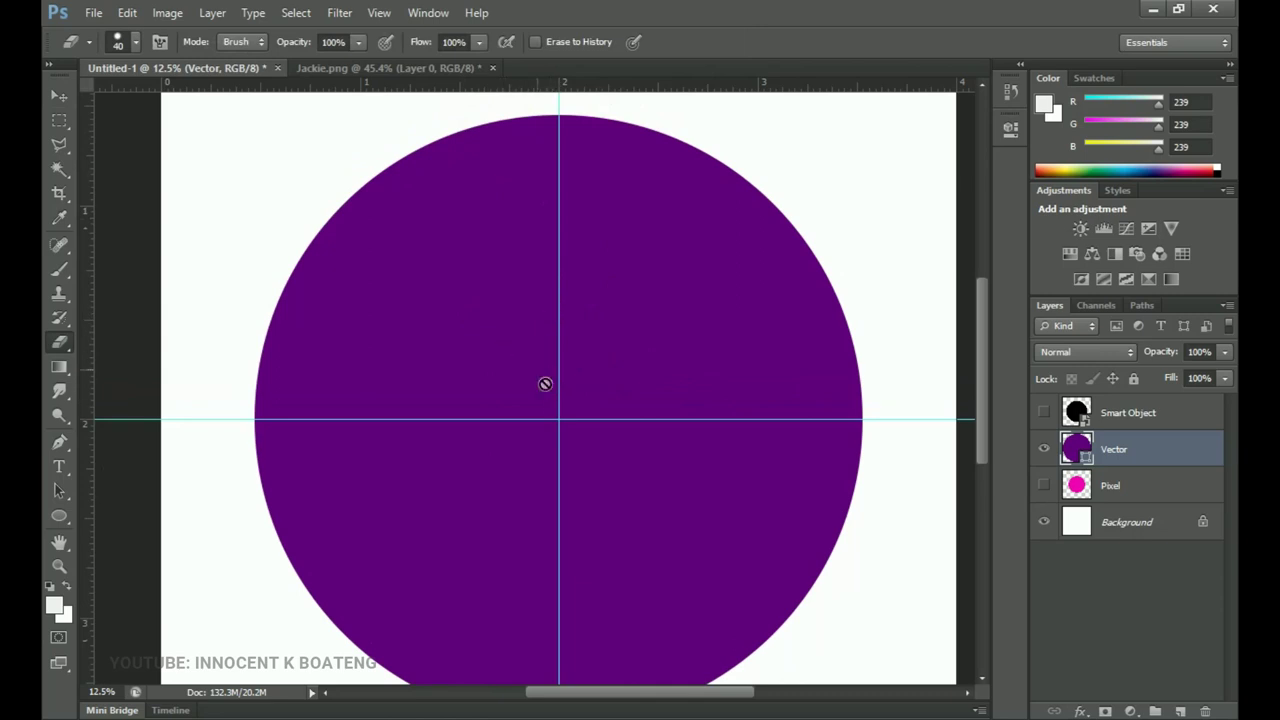
click(490, 302)
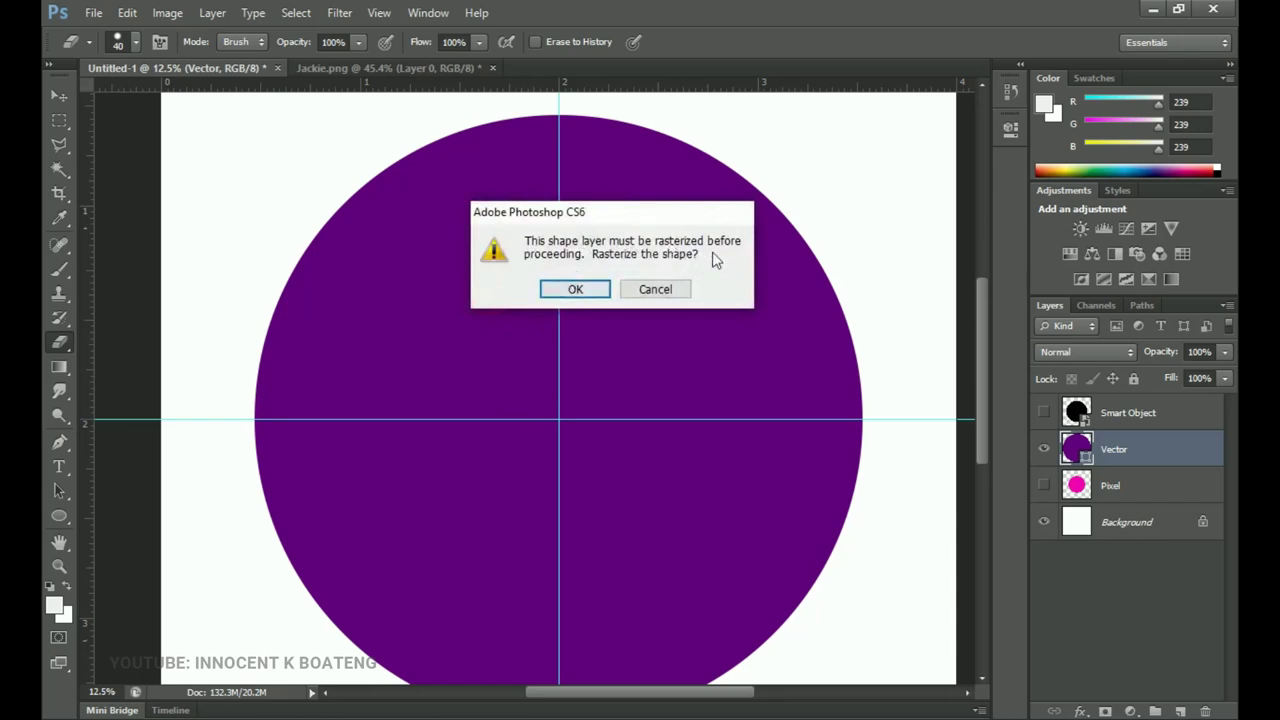
click(655, 289)
click(655, 289)
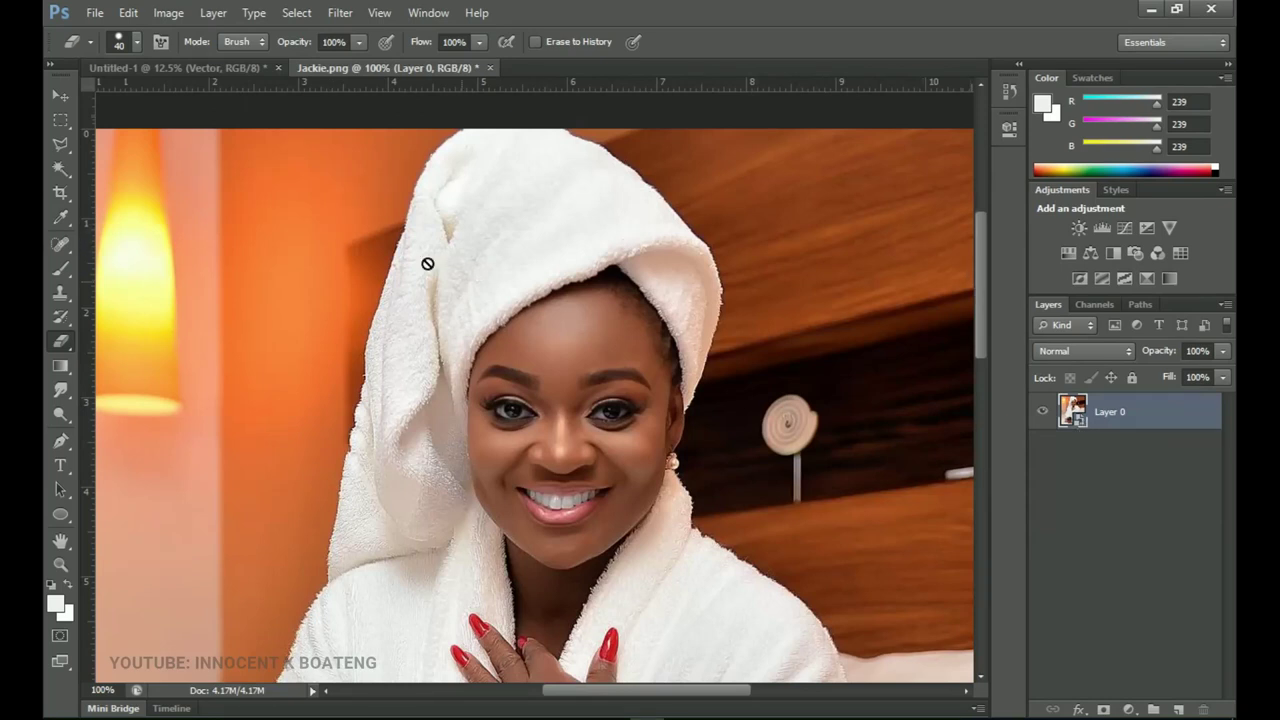
Review which image adjustments are available for the smart object Layer 0 in Jackie.png.
click(168, 13)
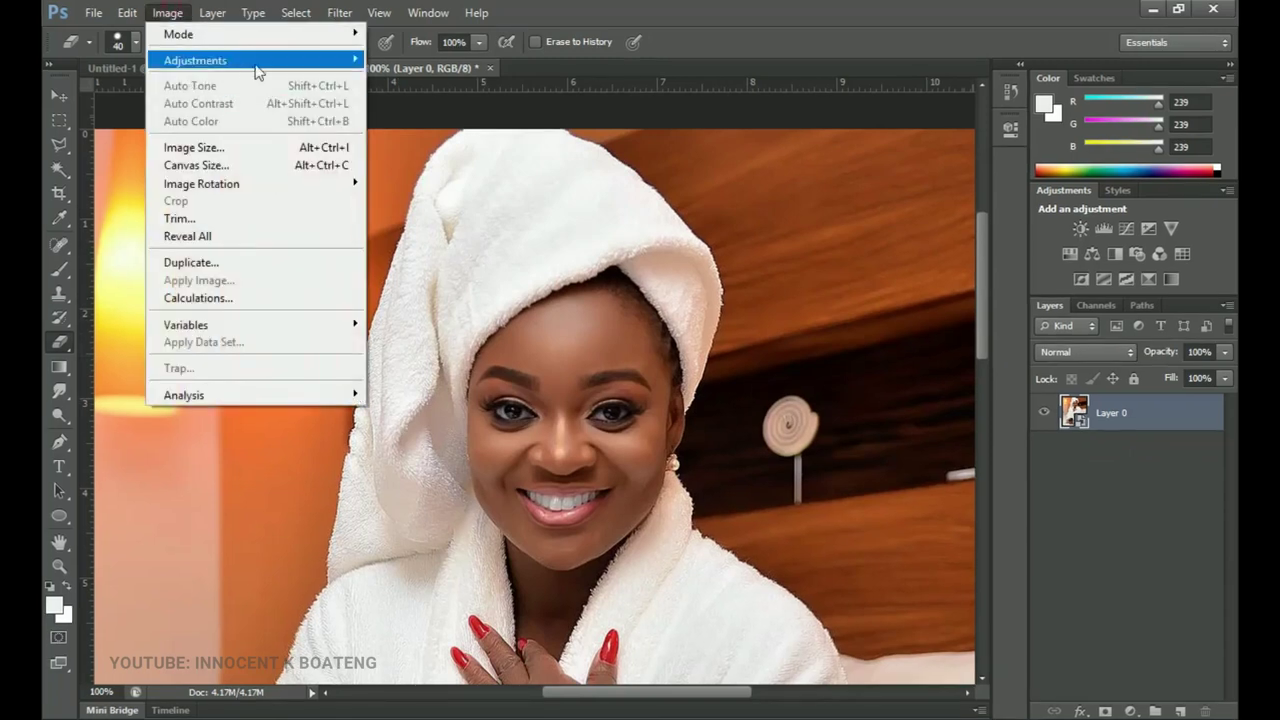
mouse_move(330, 63)
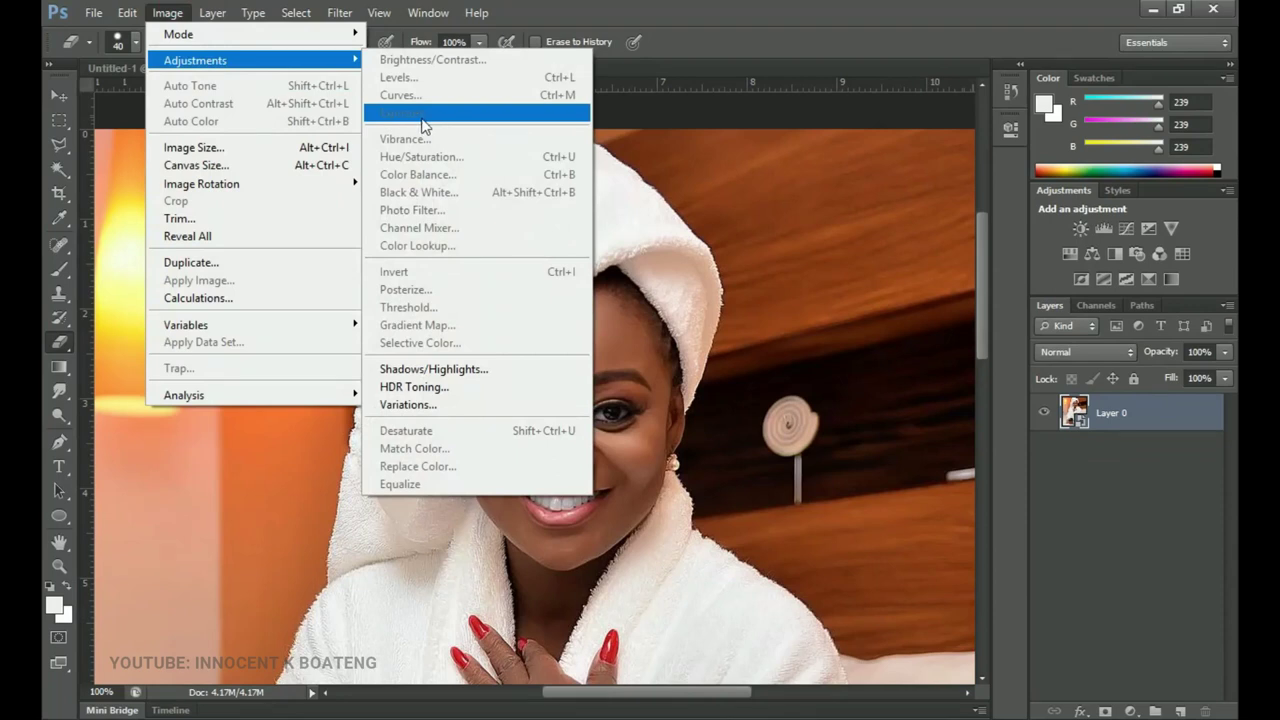
click(1120, 420)
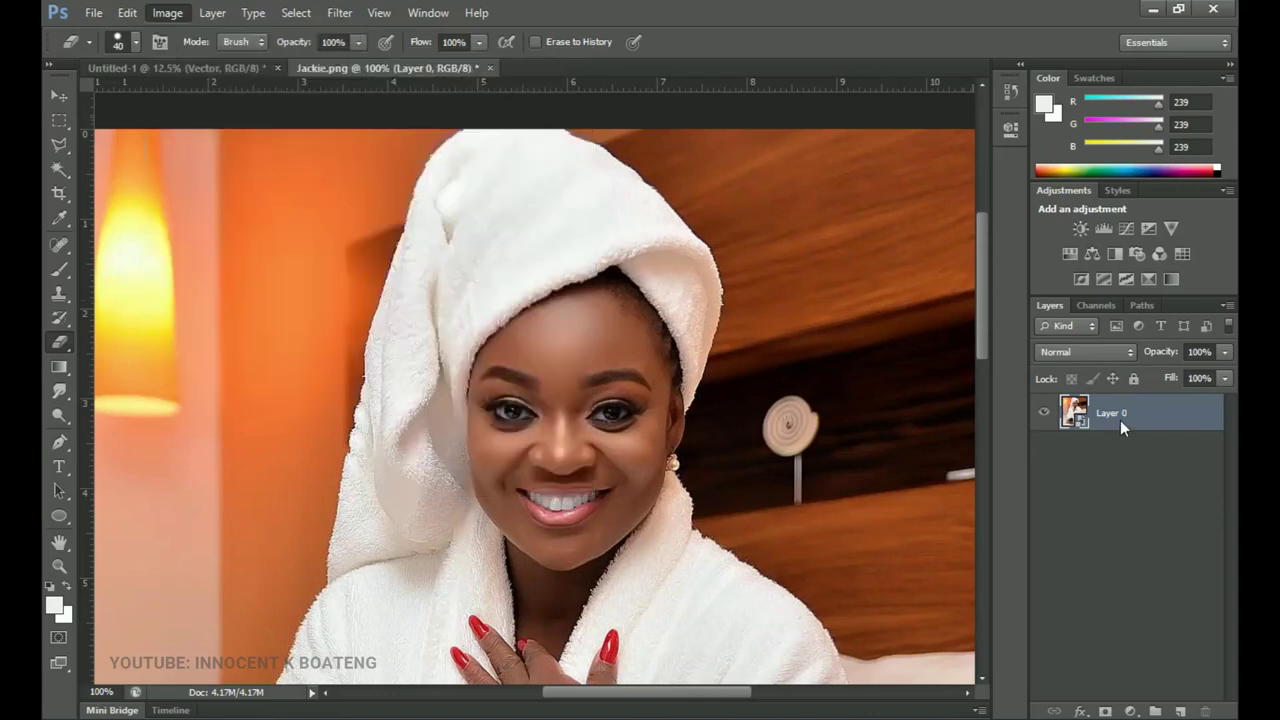
Rasterize Layer 0 in Jackie.png and examine which image adjustments are available for it.
right_click(1120, 422)
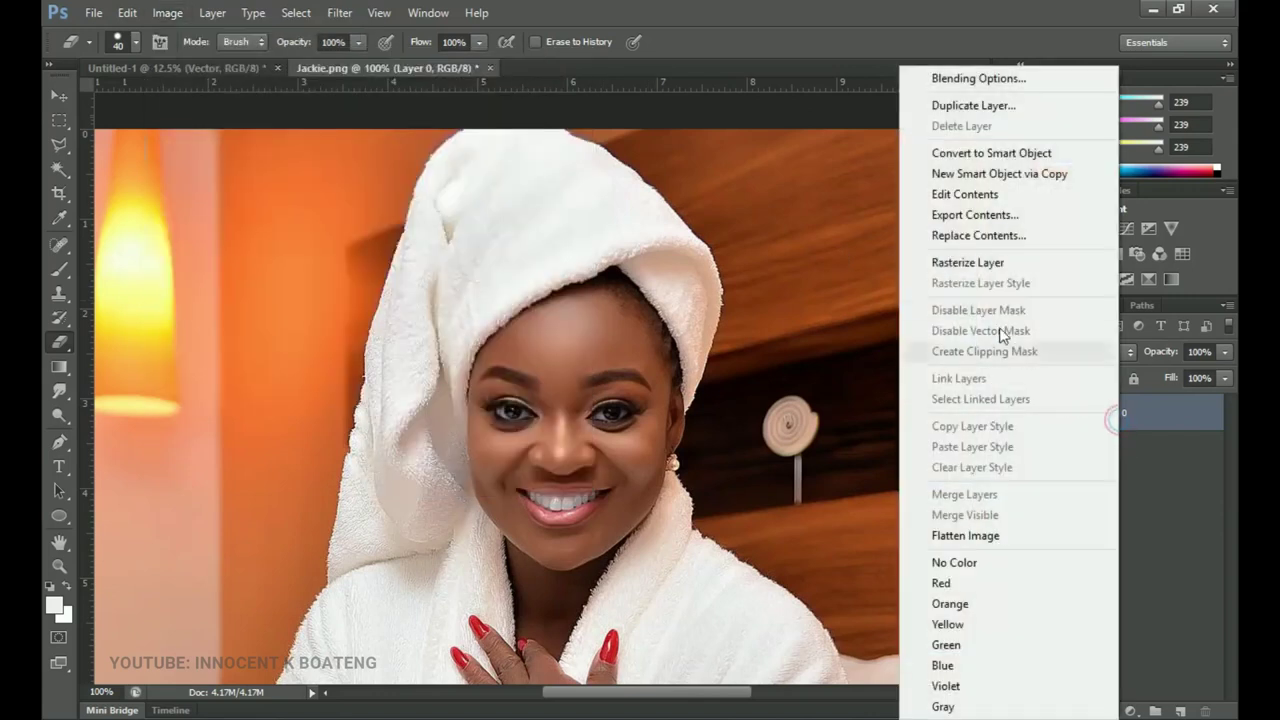
click(987, 265)
click(172, 13)
mouse_move(214, 60)
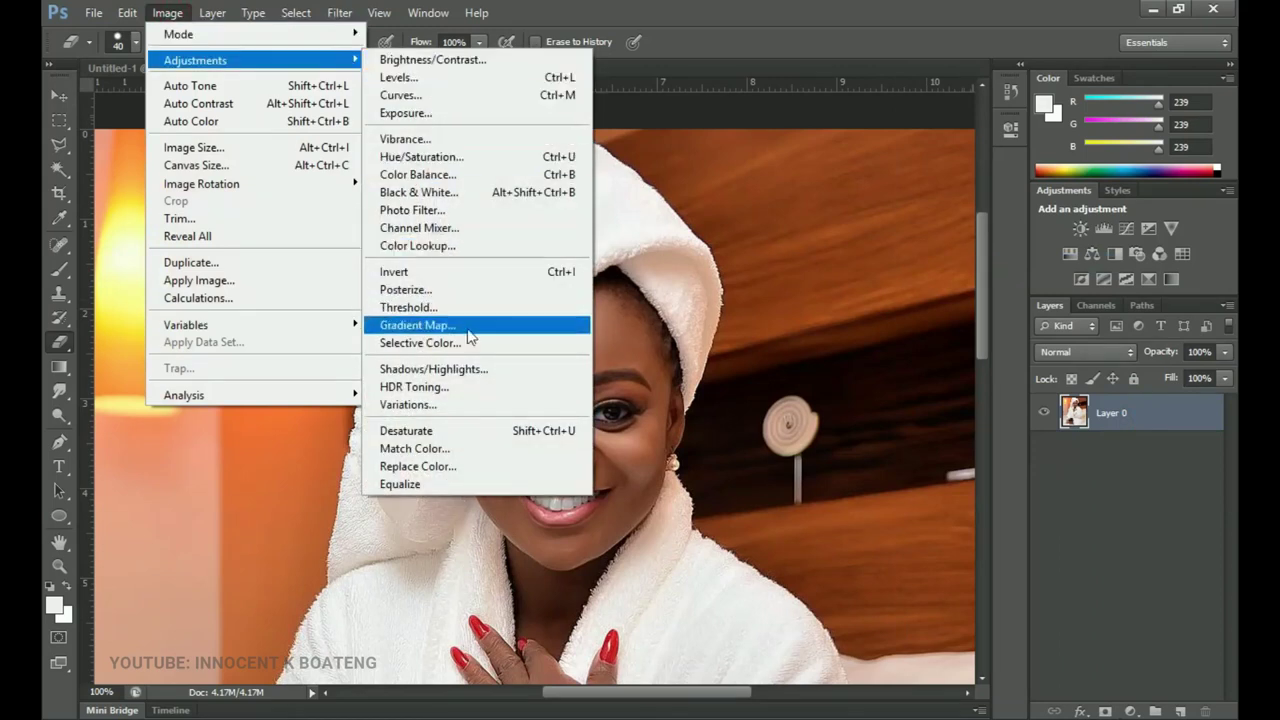
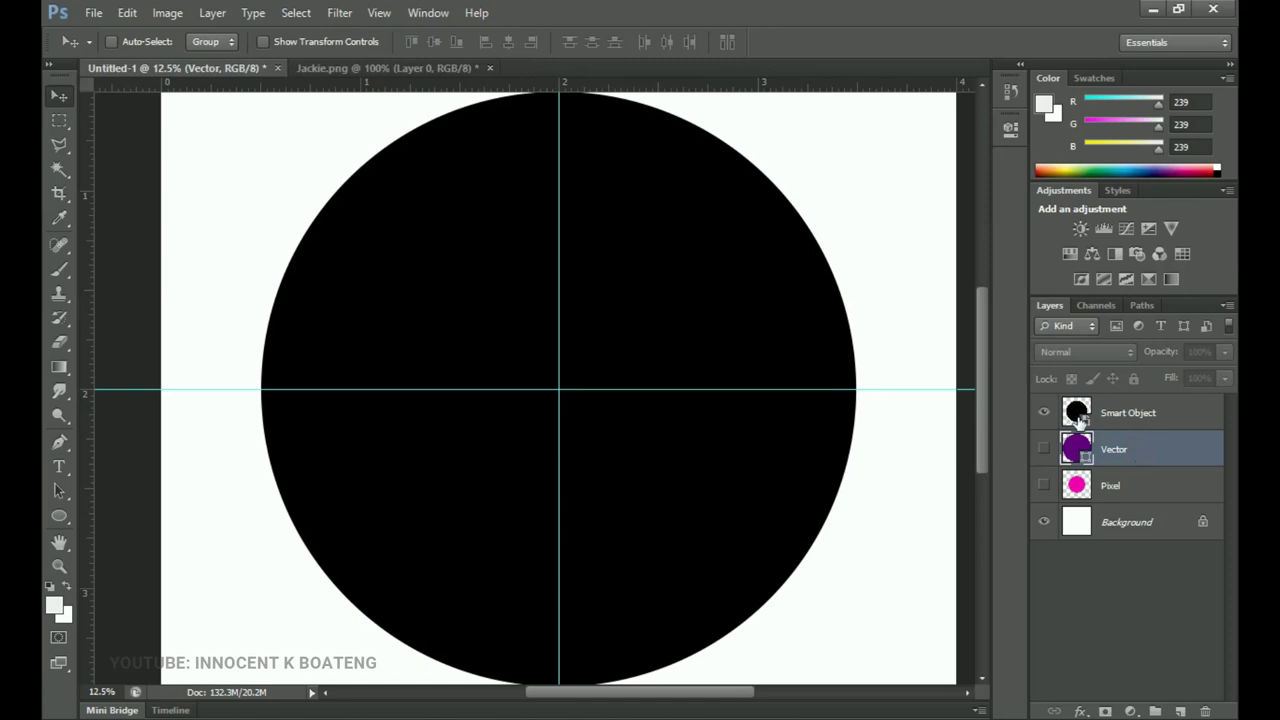
Make the Smart Object layer active and shrink its black circle proportionally about its centre to about 5.28%.
click(1140, 420)
scroll(680, 443, up, 3)
scroll(727, 520, down, 2)
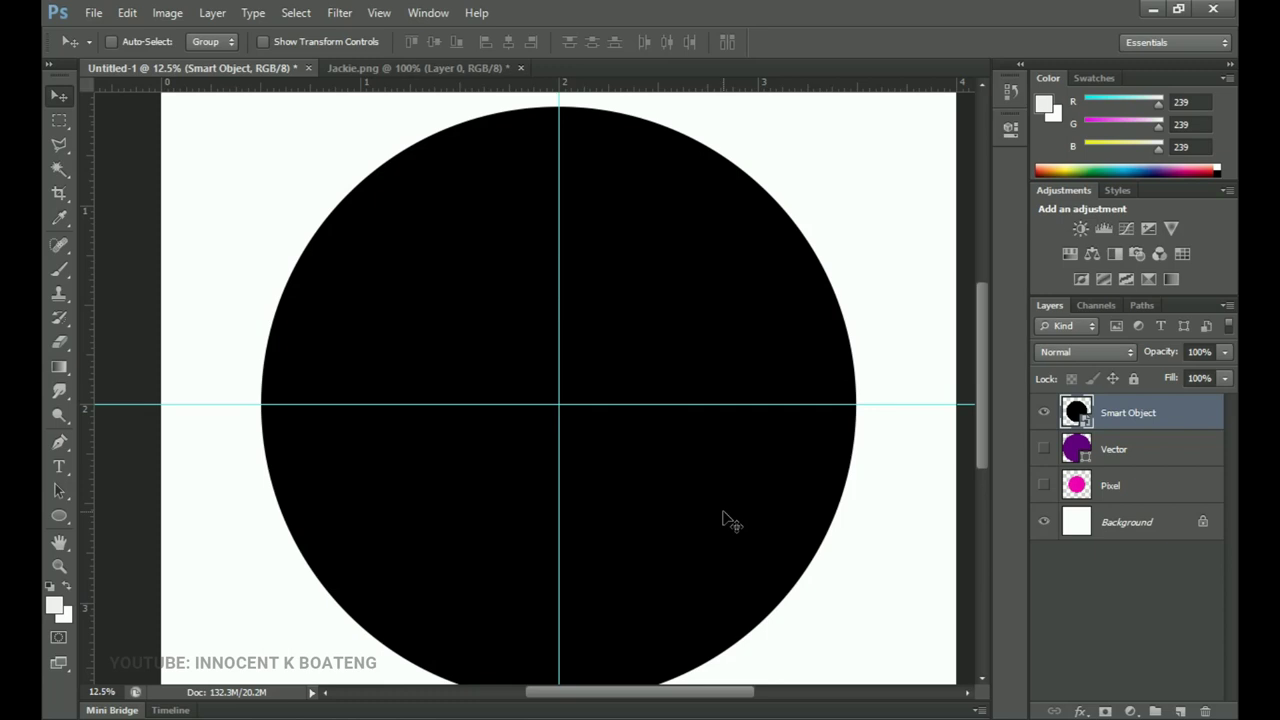
scroll(608, 434, down, 2)
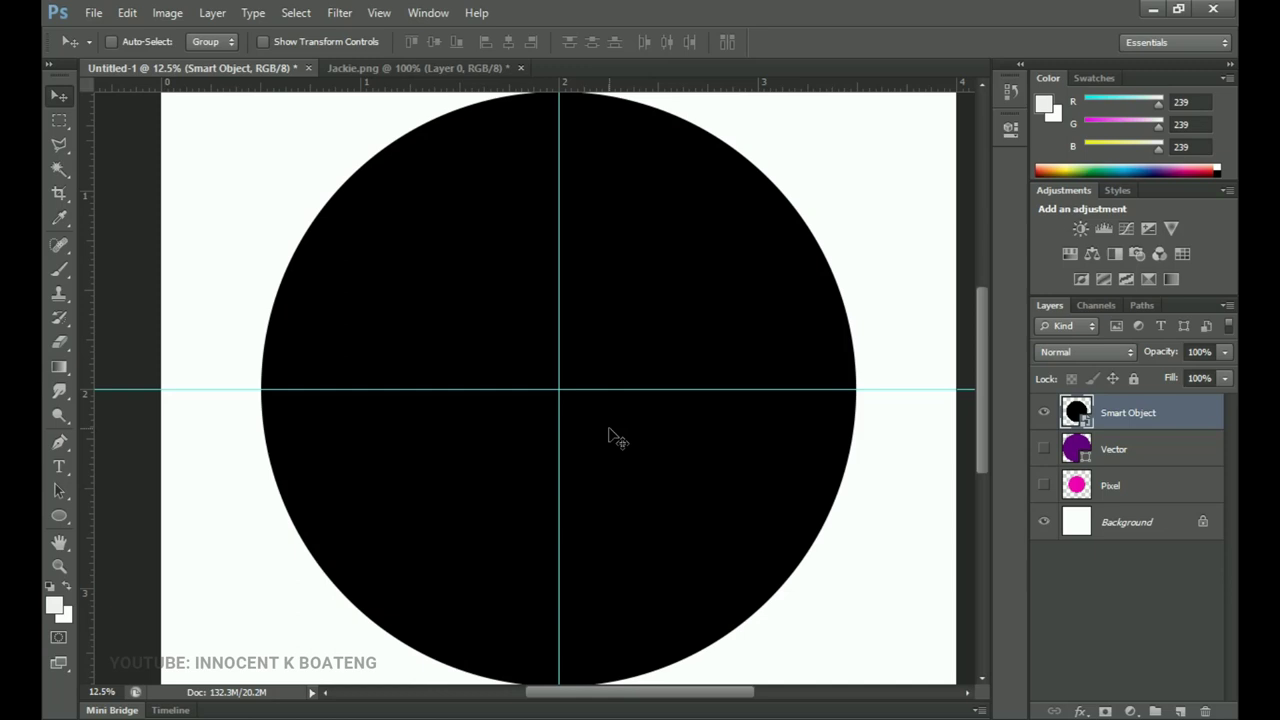
key(ctrl+minus)
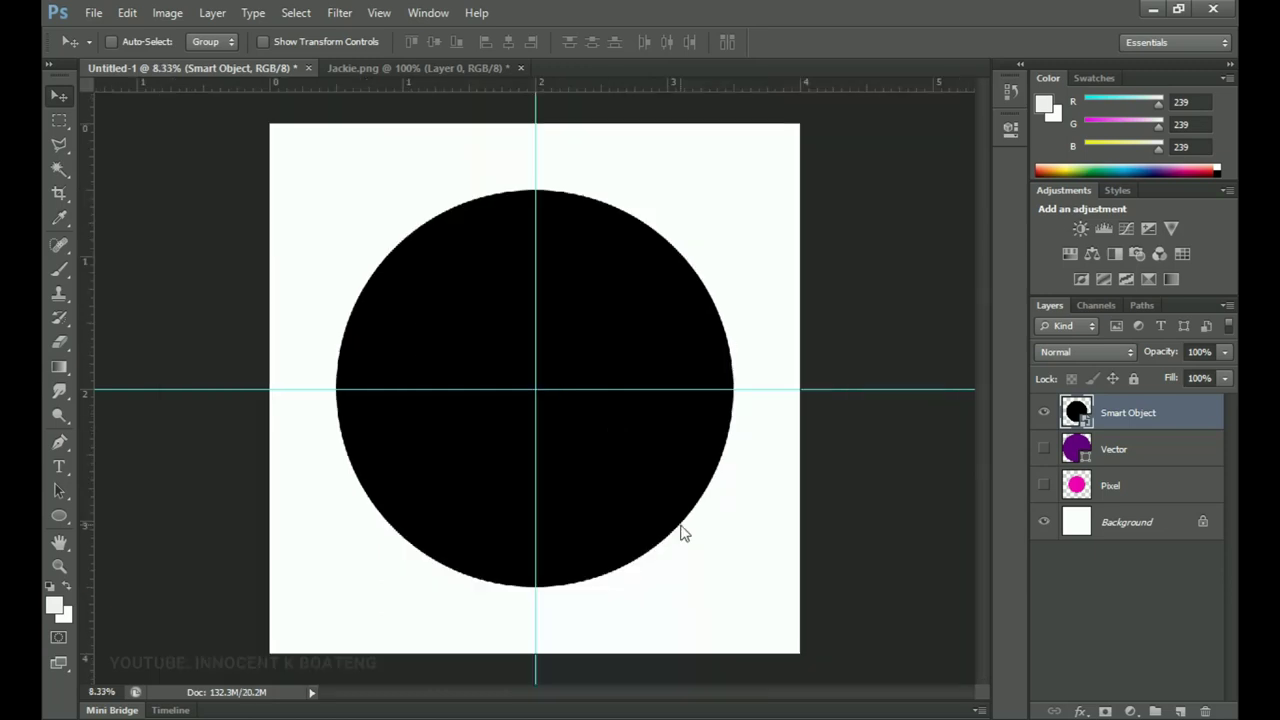
key(ctrl+t)
drag(732, 589, 528, 418)
key(Return)
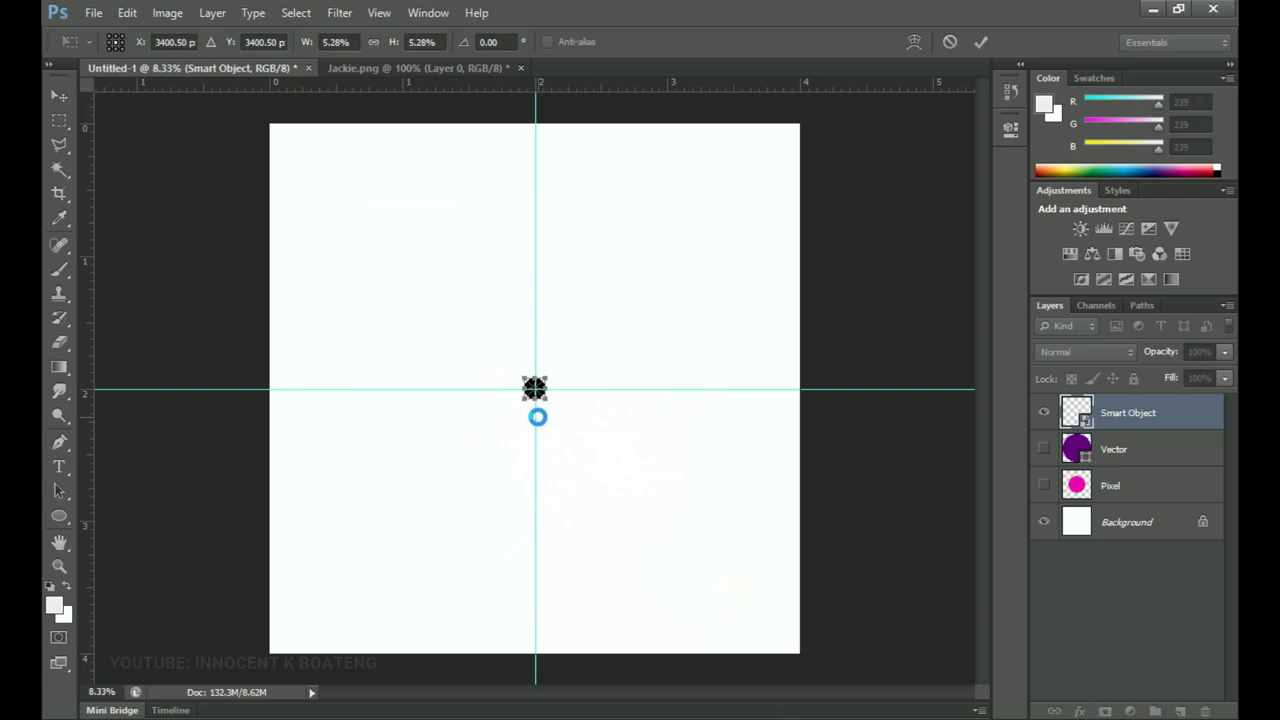
Enlarge the small Smart Object circle proportionally about its centre to about 101.89% and check its edges.
drag(553, 403, 770, 568)
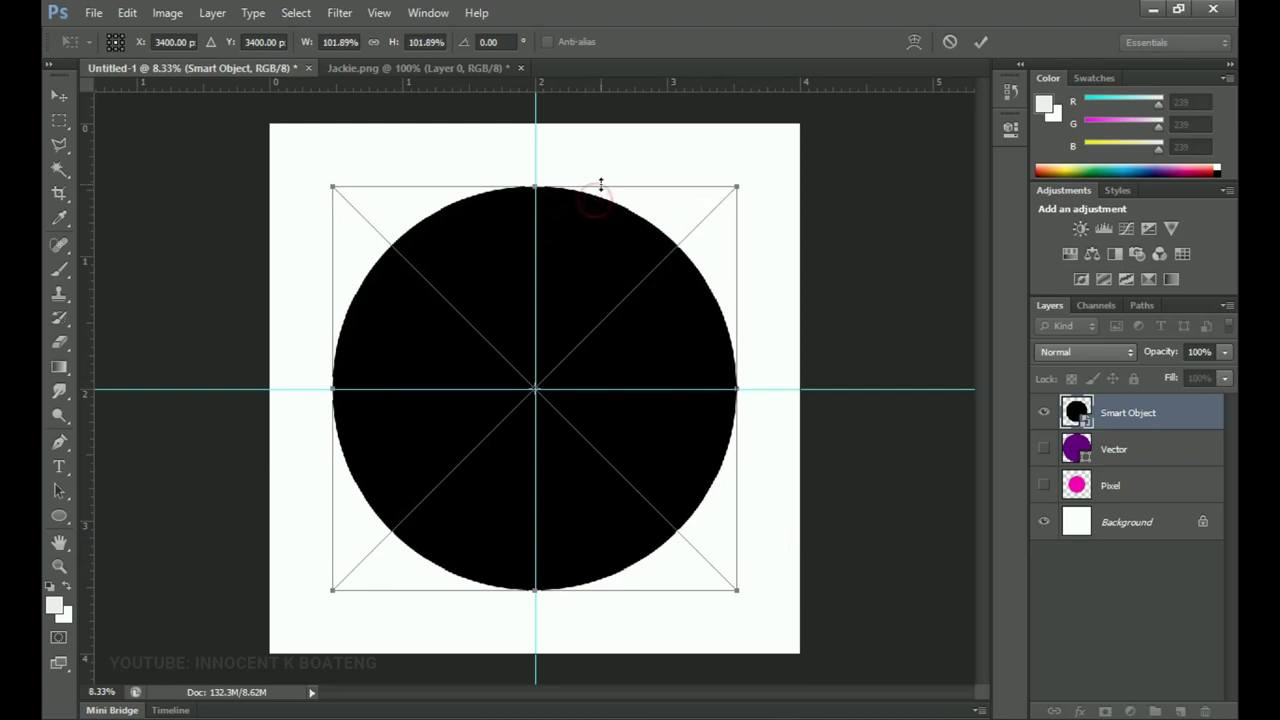
key(ctrl+plus)
scroll(460, 257, up, 5)
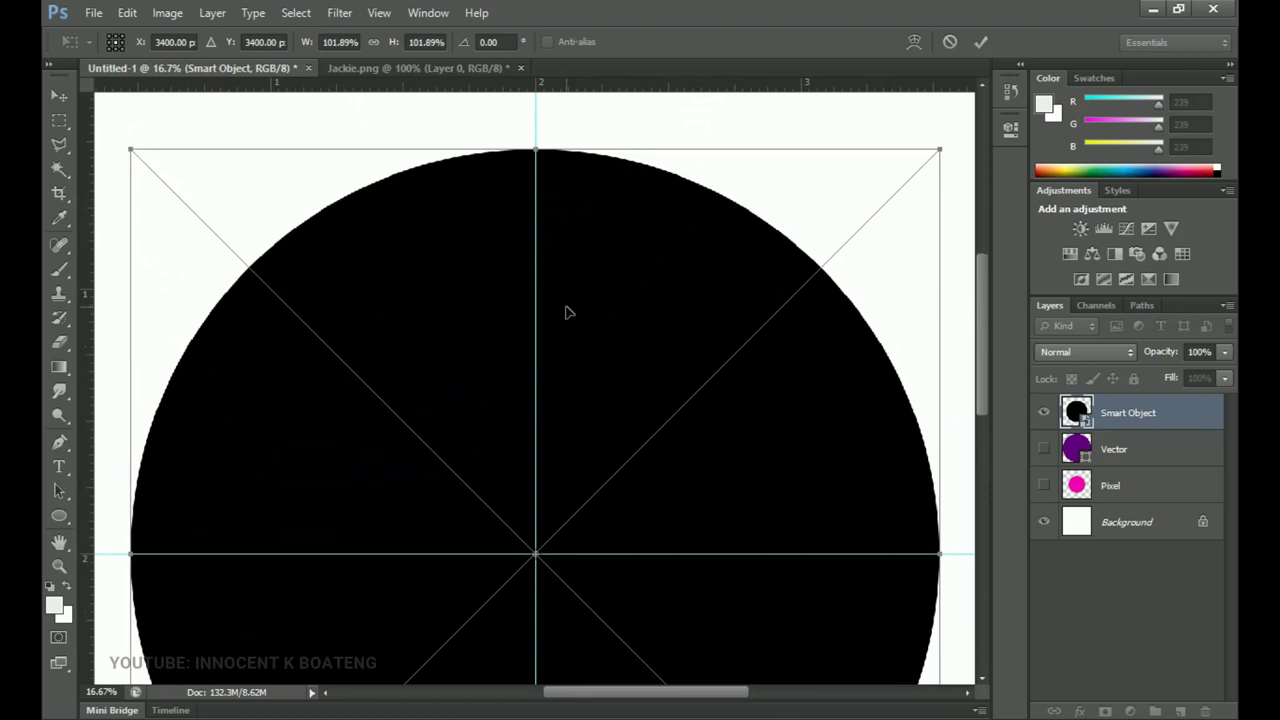
key(ctrl)
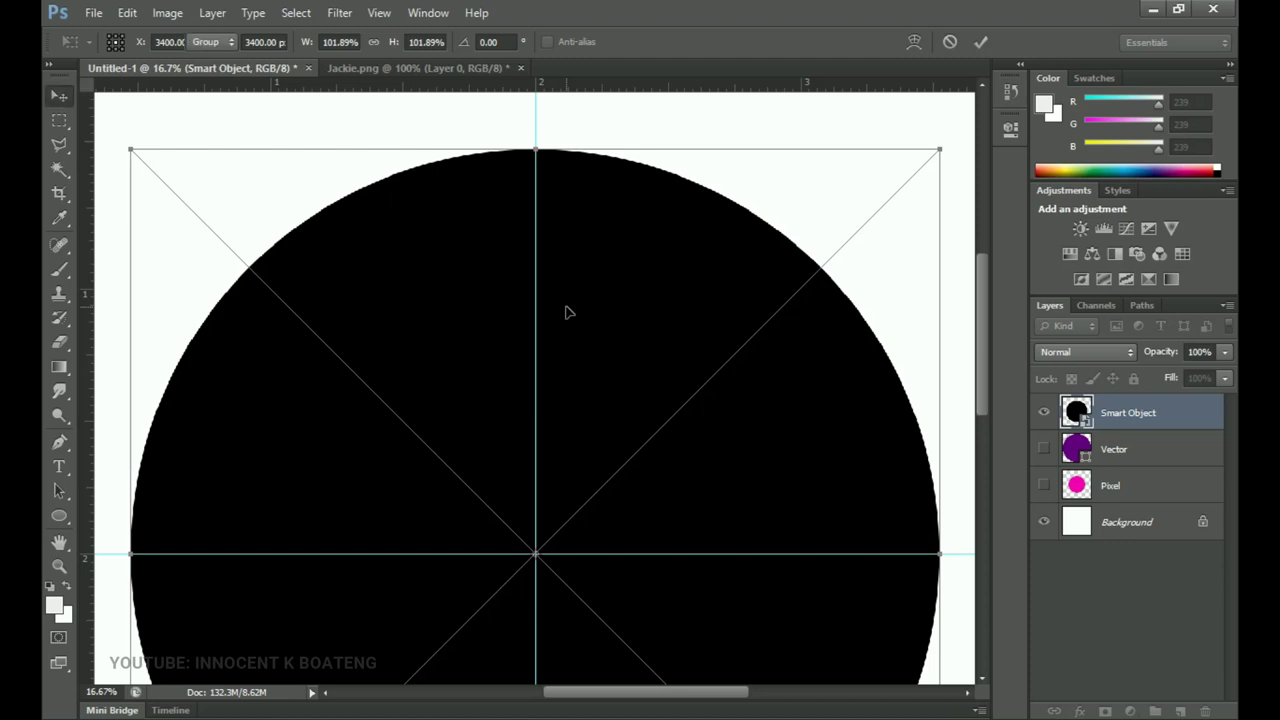
key(Return)
key(ctrl+minus)
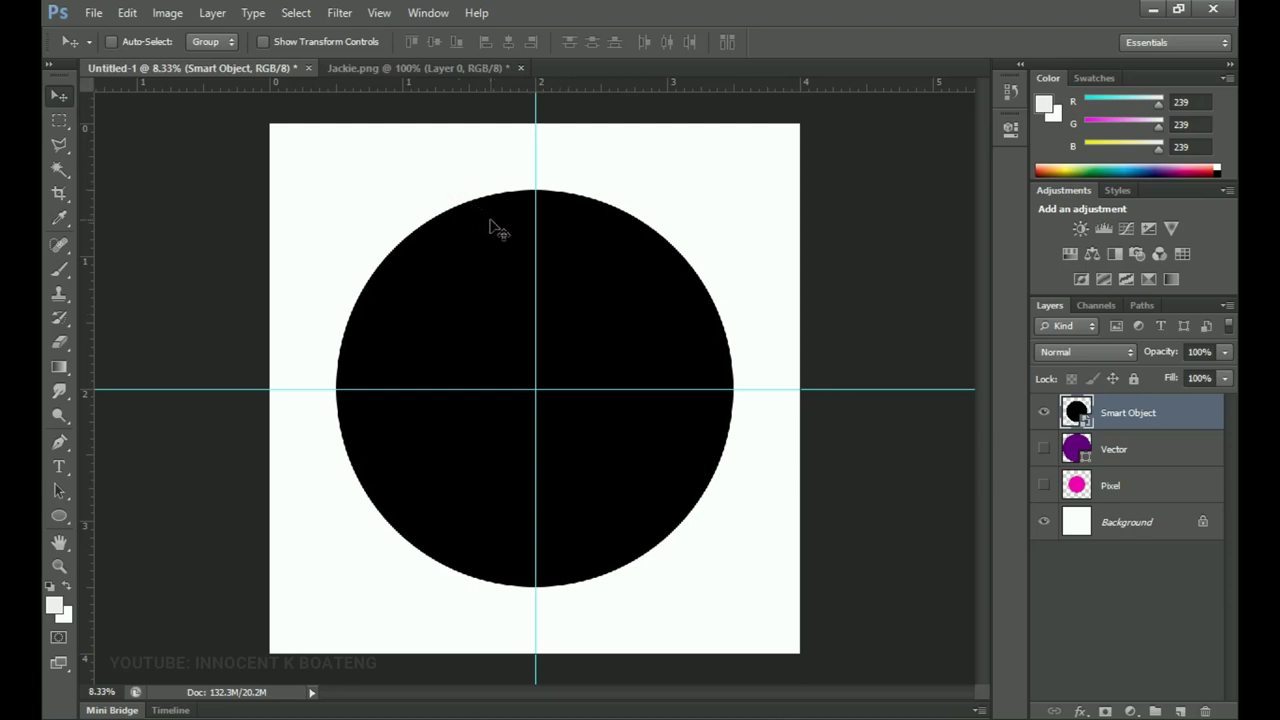
Review the image adjustments and the eraser and smudge tools for the Smart Object layer, and return to the Move tool.
click(167, 13)
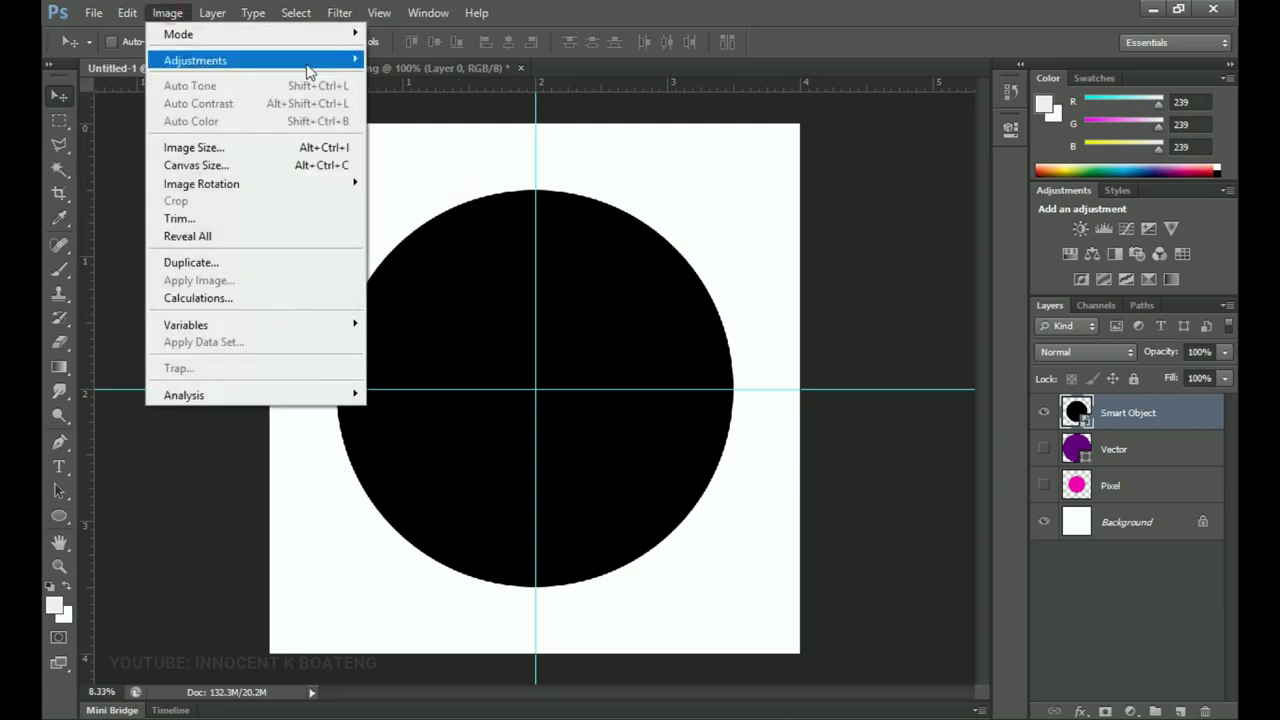
mouse_move(300, 62)
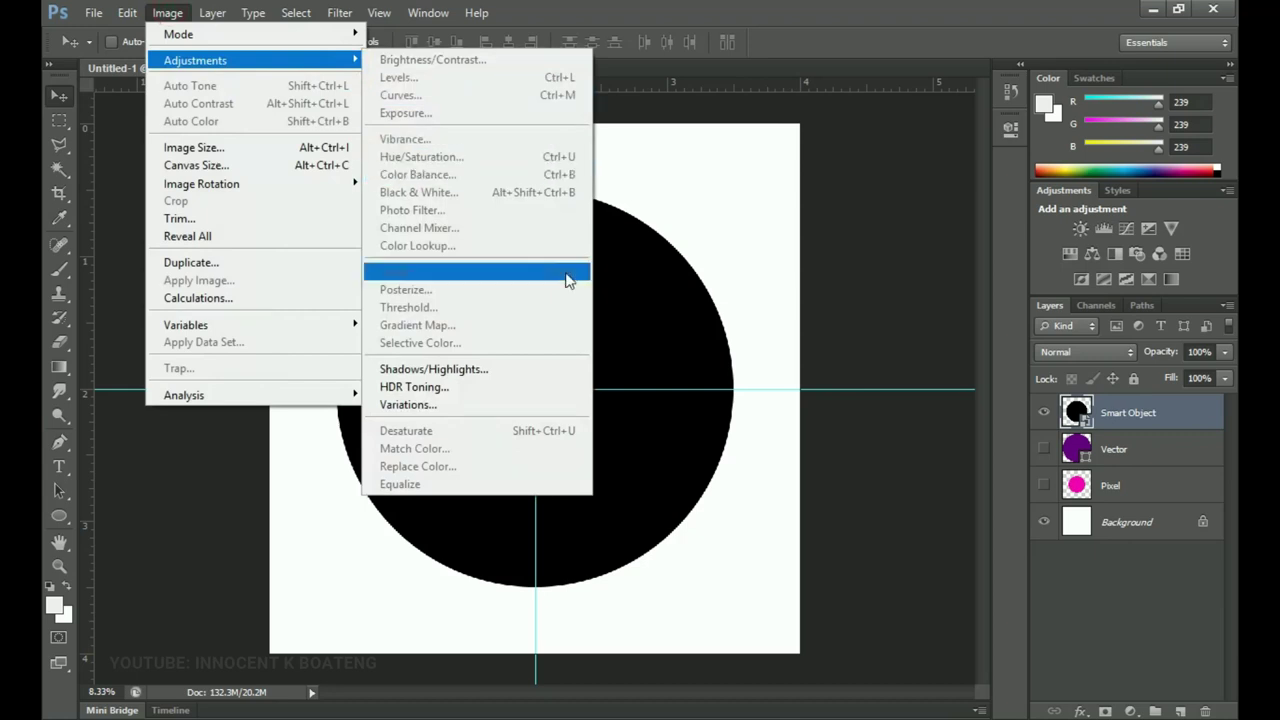
click(59, 342)
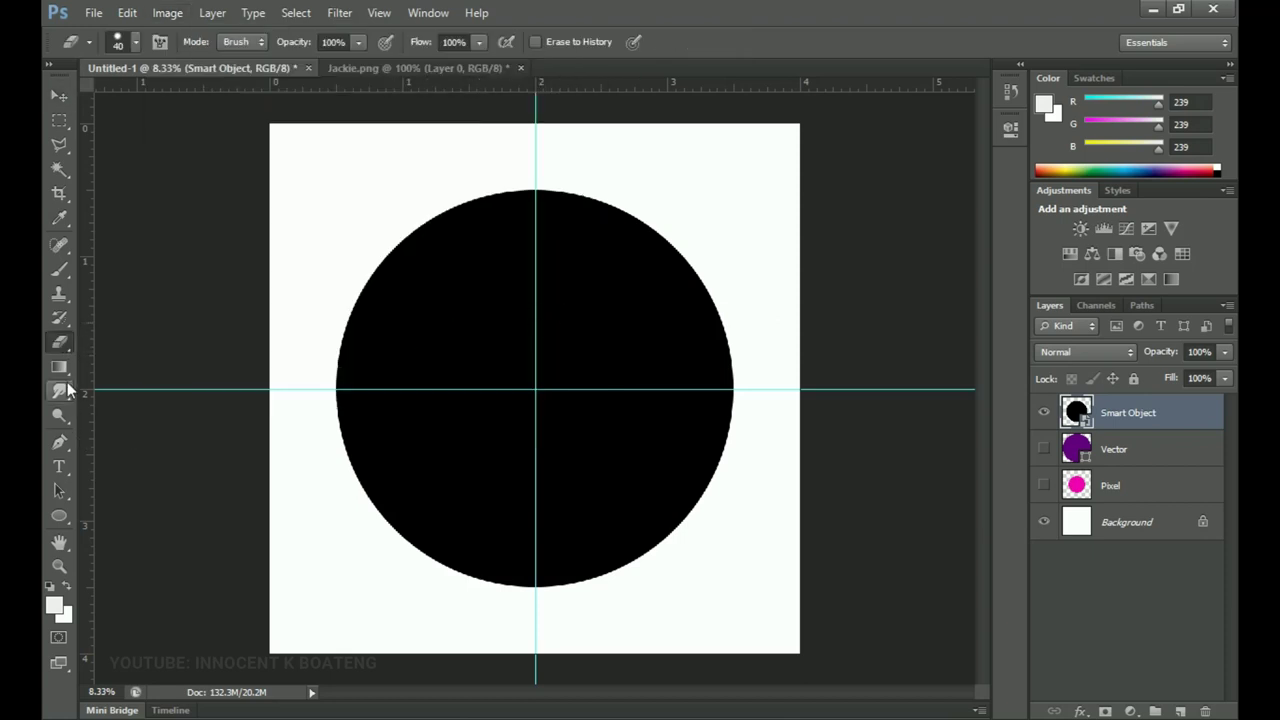
drag(62, 390, 133, 389)
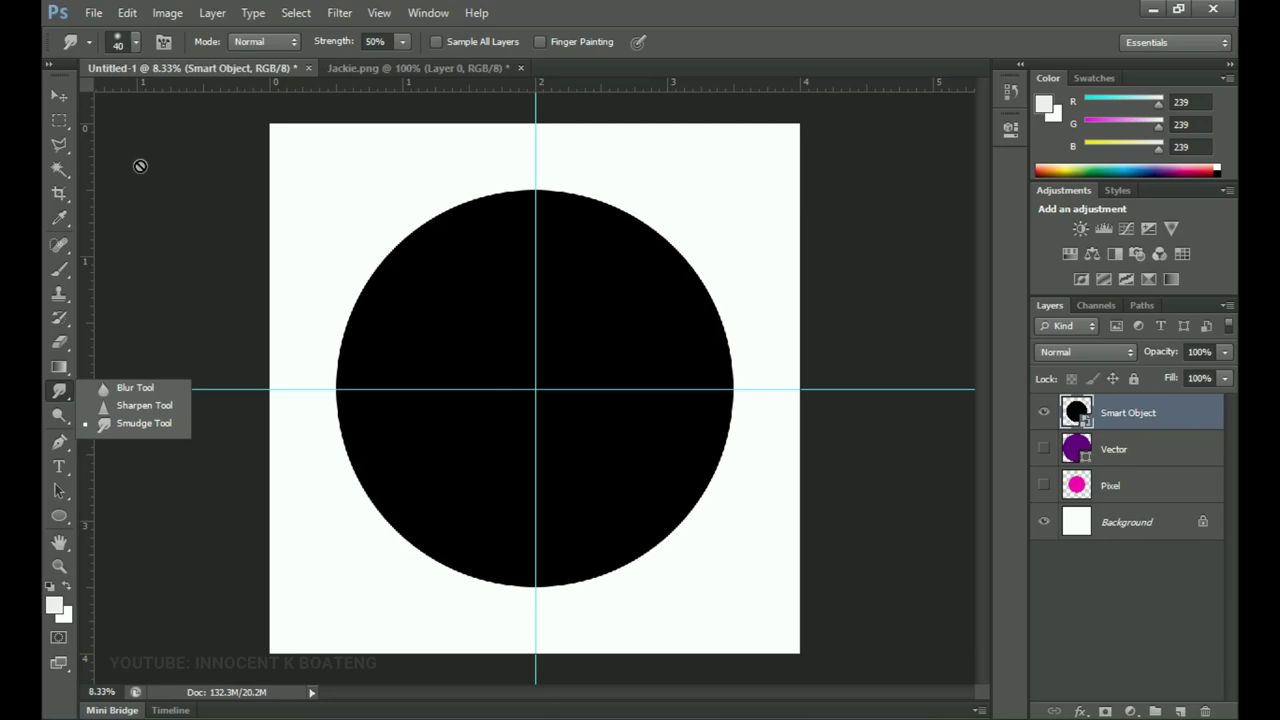
click(62, 100)
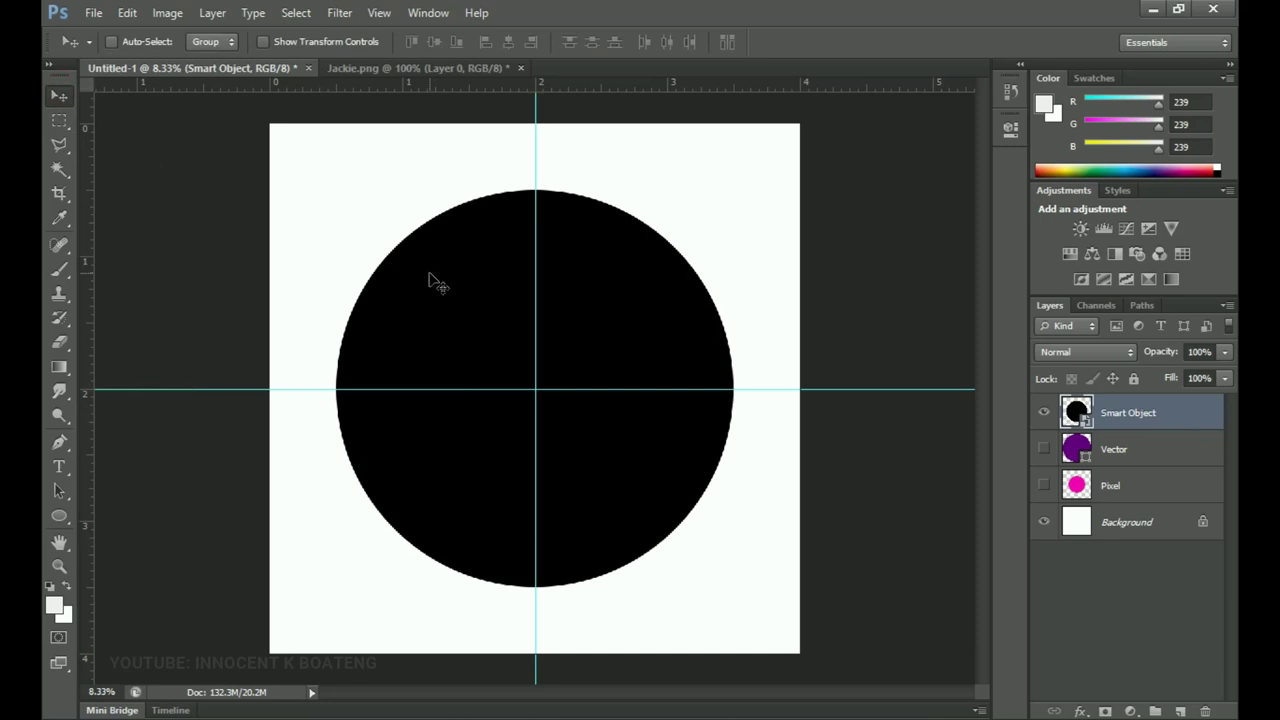
Switch to the Jackie.png document and rasterize its smart object Layer 0.
key(ctrl+Tab)
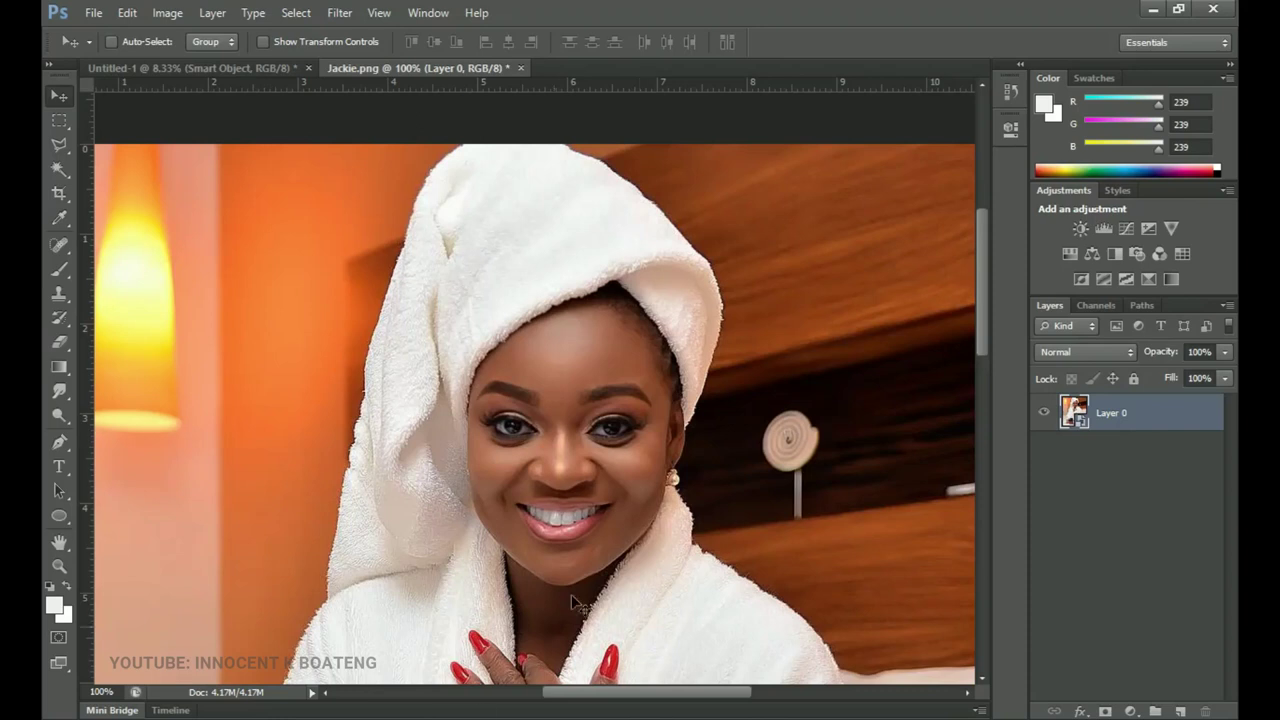
scroll(590, 570, down, 1)
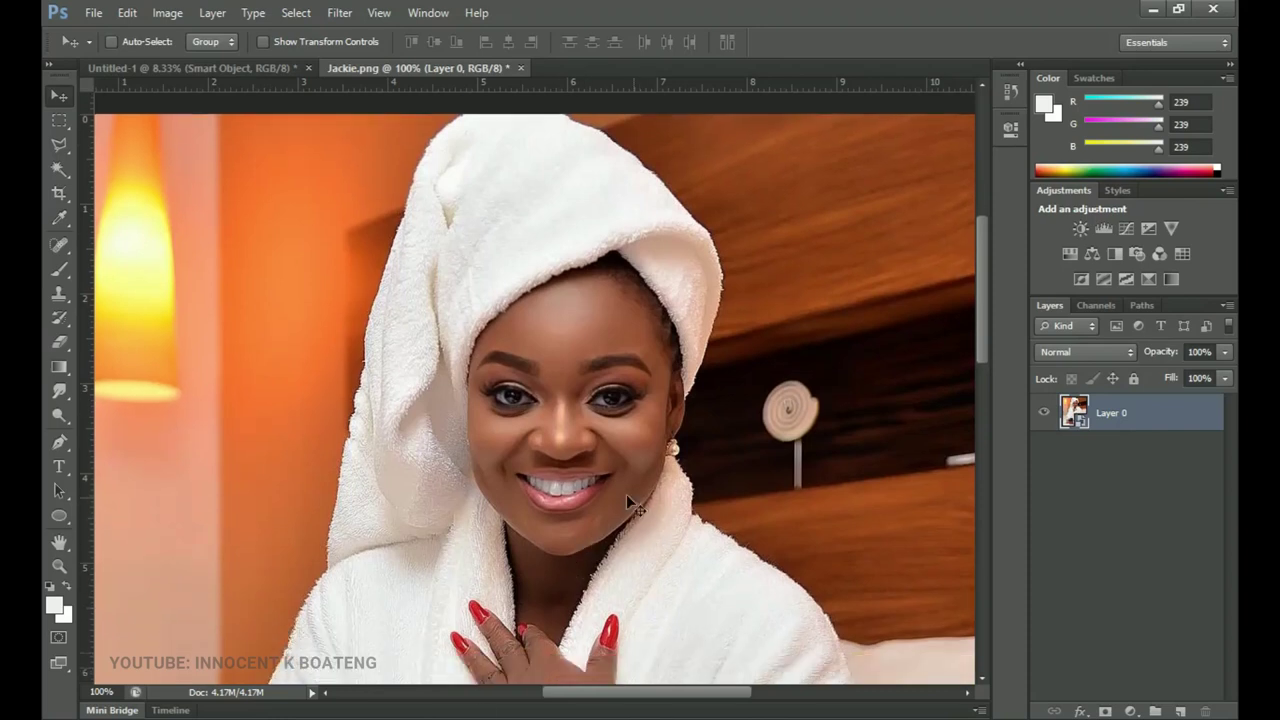
alt+click(413, 540)
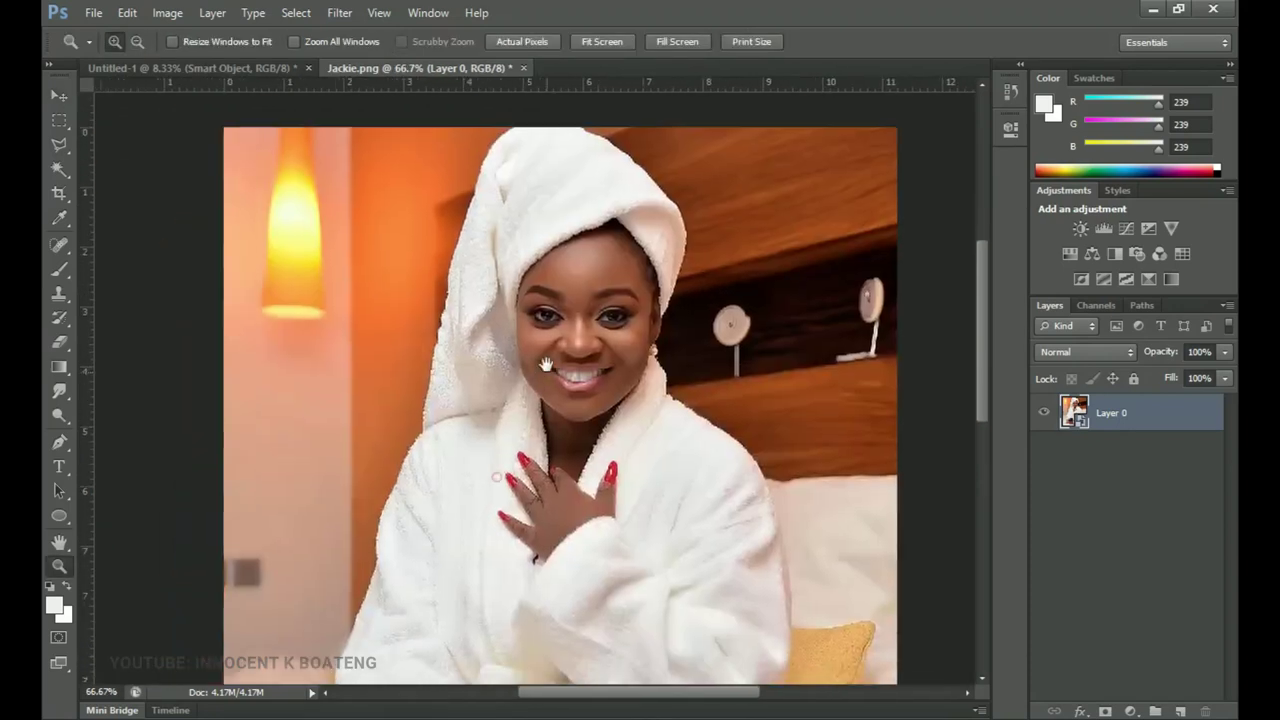
scroll(545, 400, down, 1)
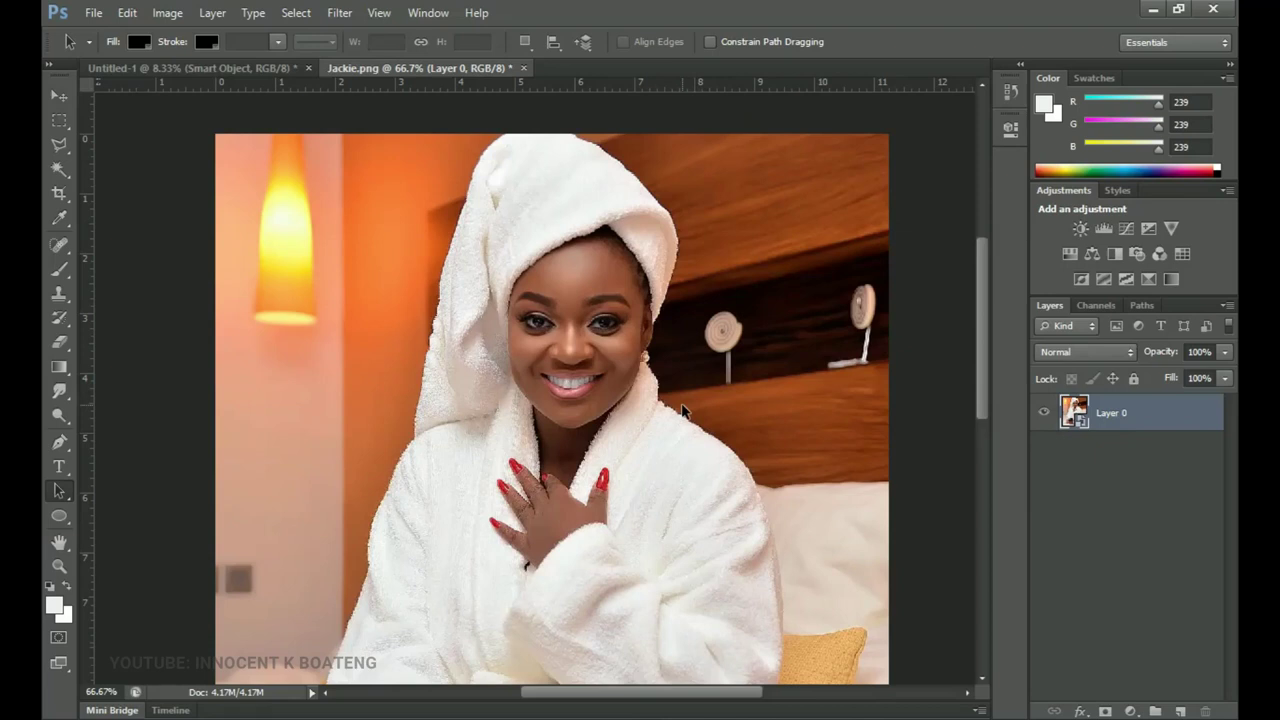
key(z)
alt+click(575, 364)
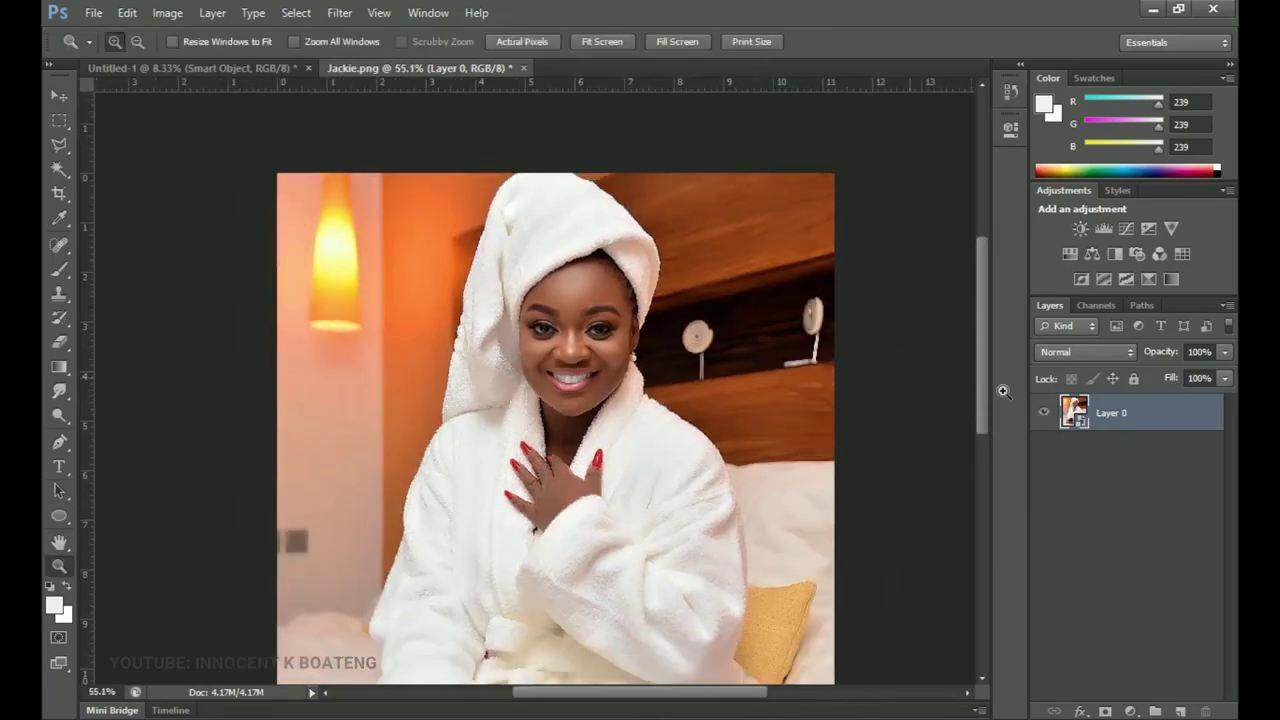
right_click(1108, 420)
click(972, 263)
Shrink the rasterized photo on Layer 0 proportionally about its centre to a small thumbnail.
key(a)
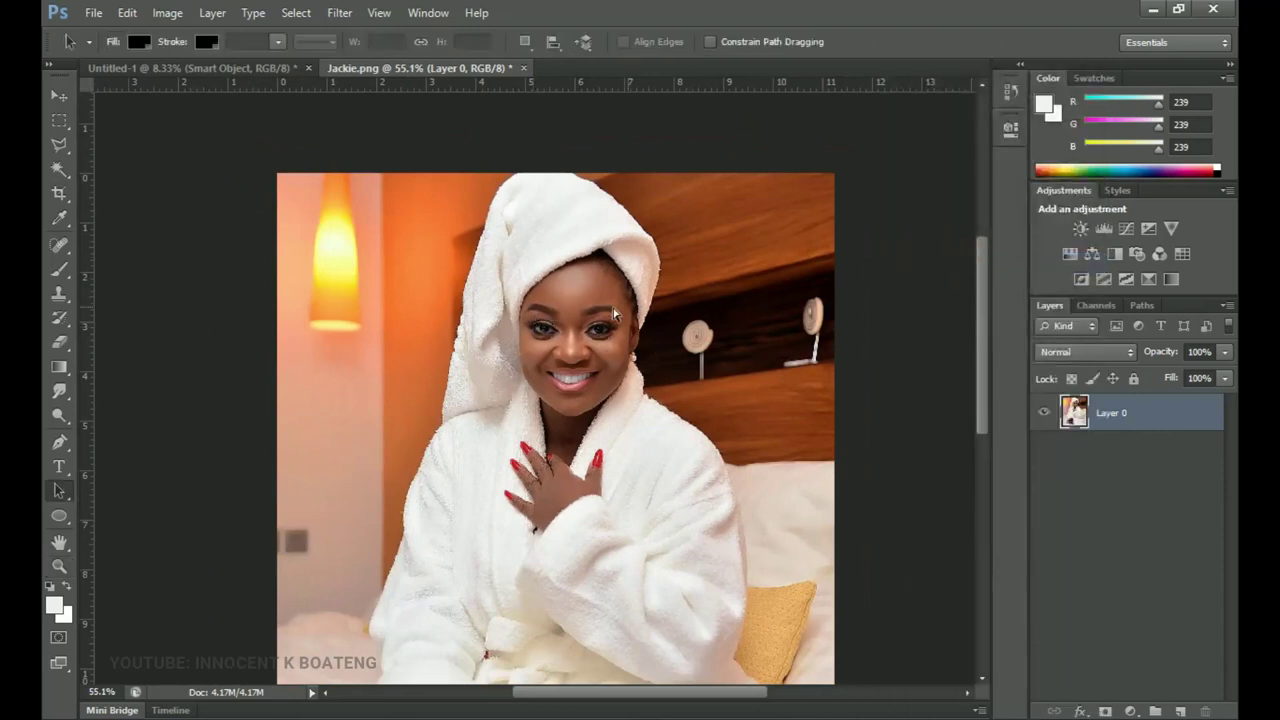
key(ctrl+t)
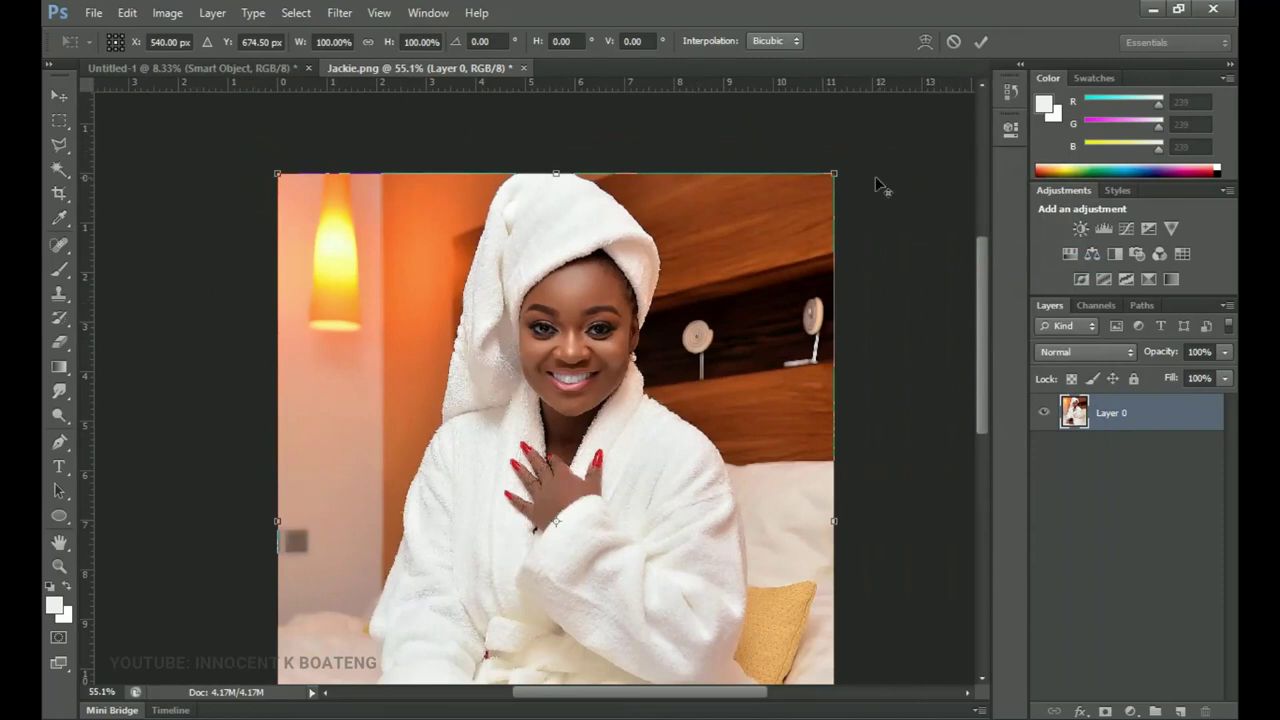
drag(833, 176, 590, 478)
key(Return)
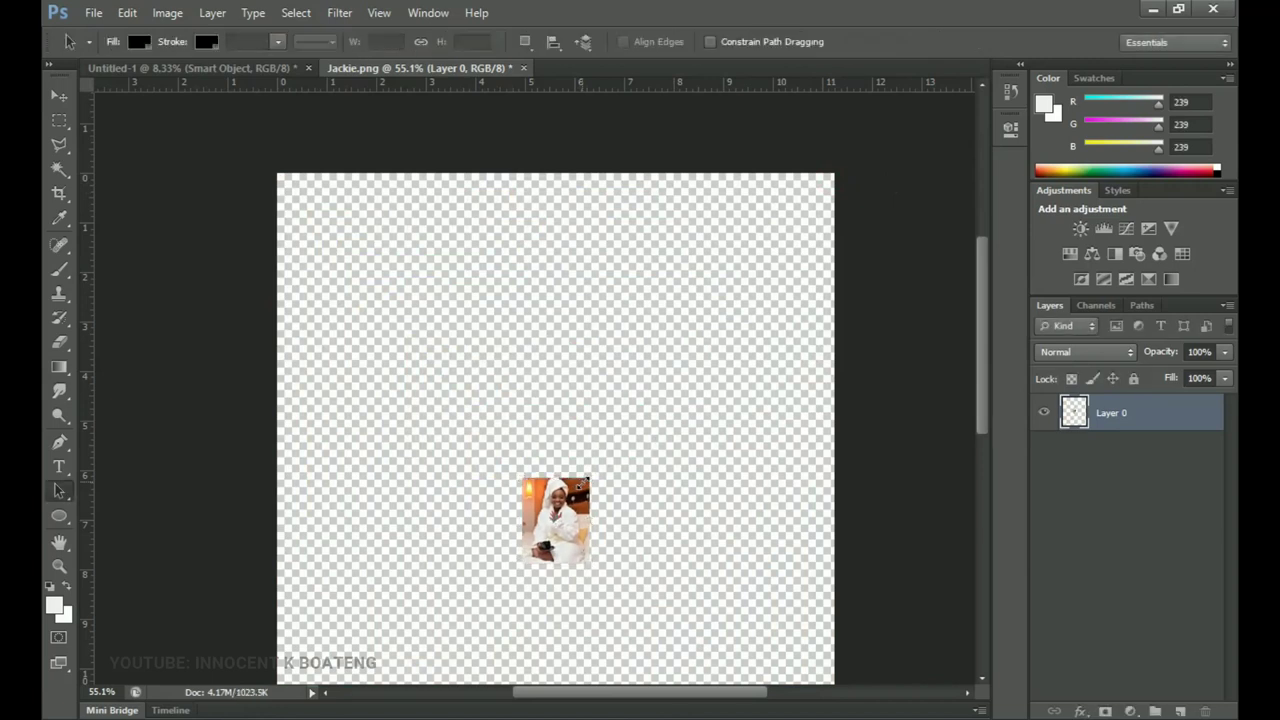
Enlarge the small rasterized photo on Layer 0 proportionally about its centre until it nearly fills the canvas width.
key(ctrl+t)
drag(590, 478, 785, 197)
key(Return)
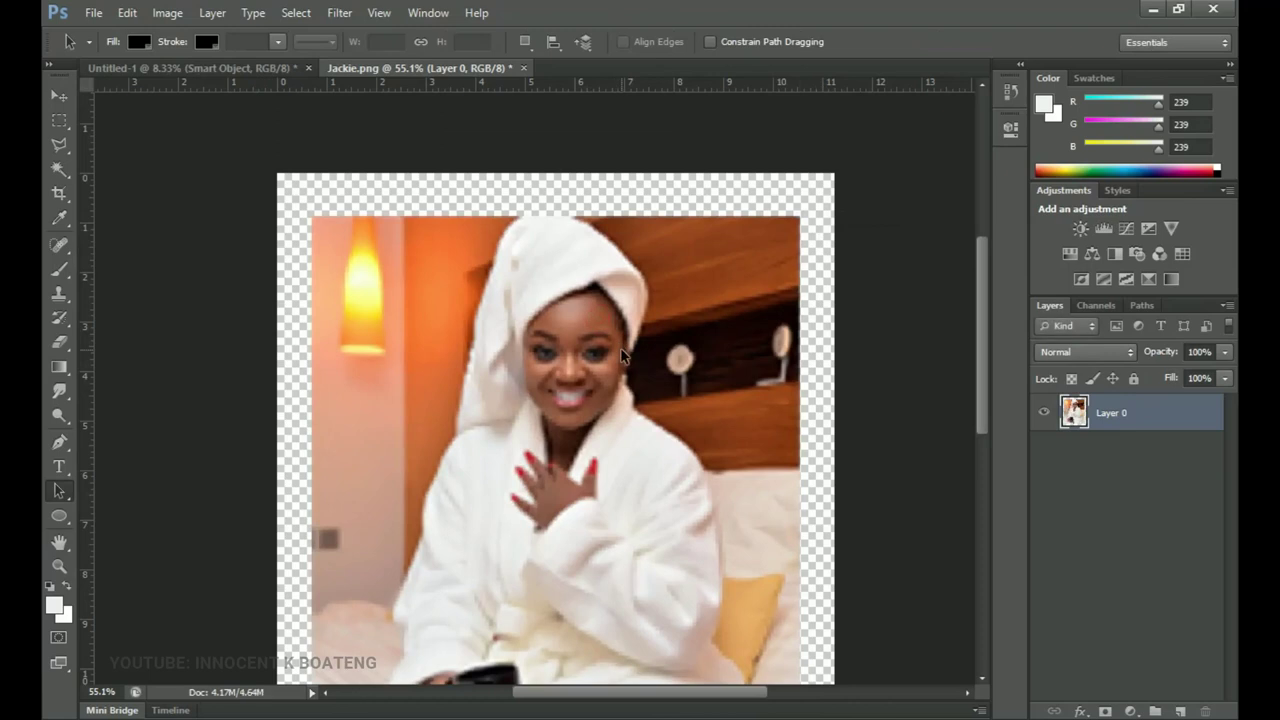
Undo the scaling of the rasterized photo and convert Layer 0 to a Smart Object.
key(ctrl+z)
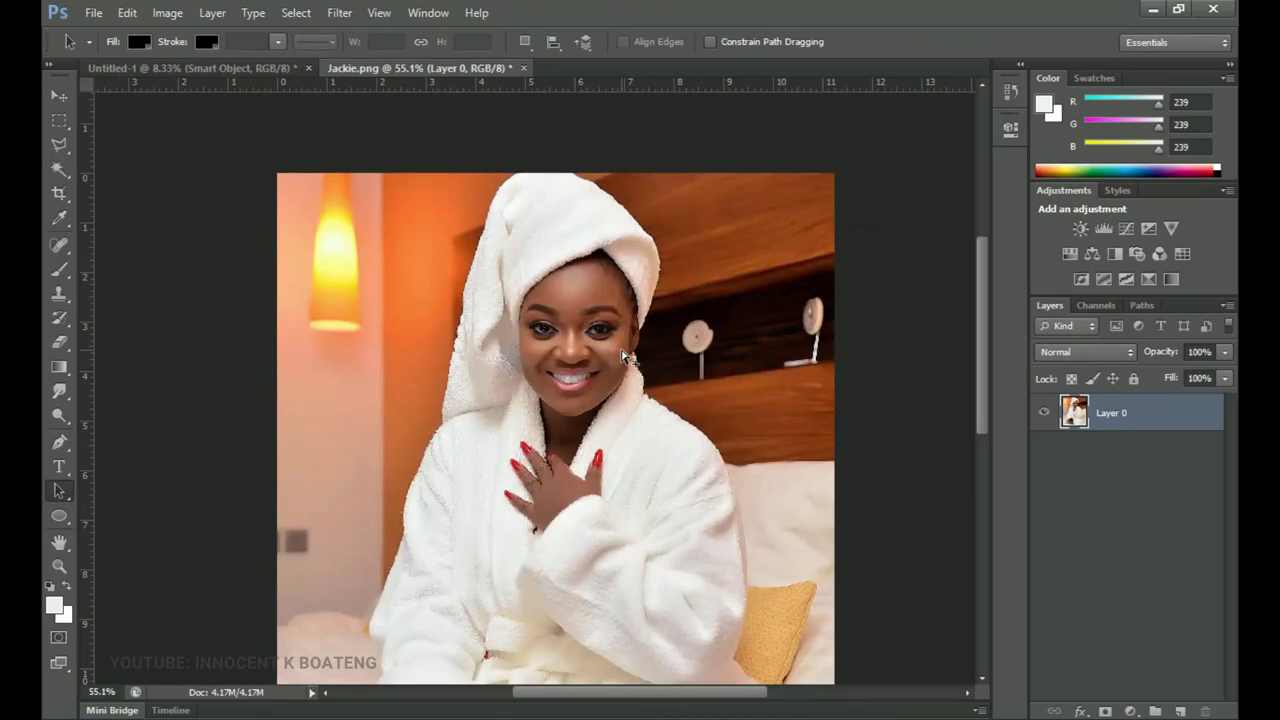
right_click(1155, 415)
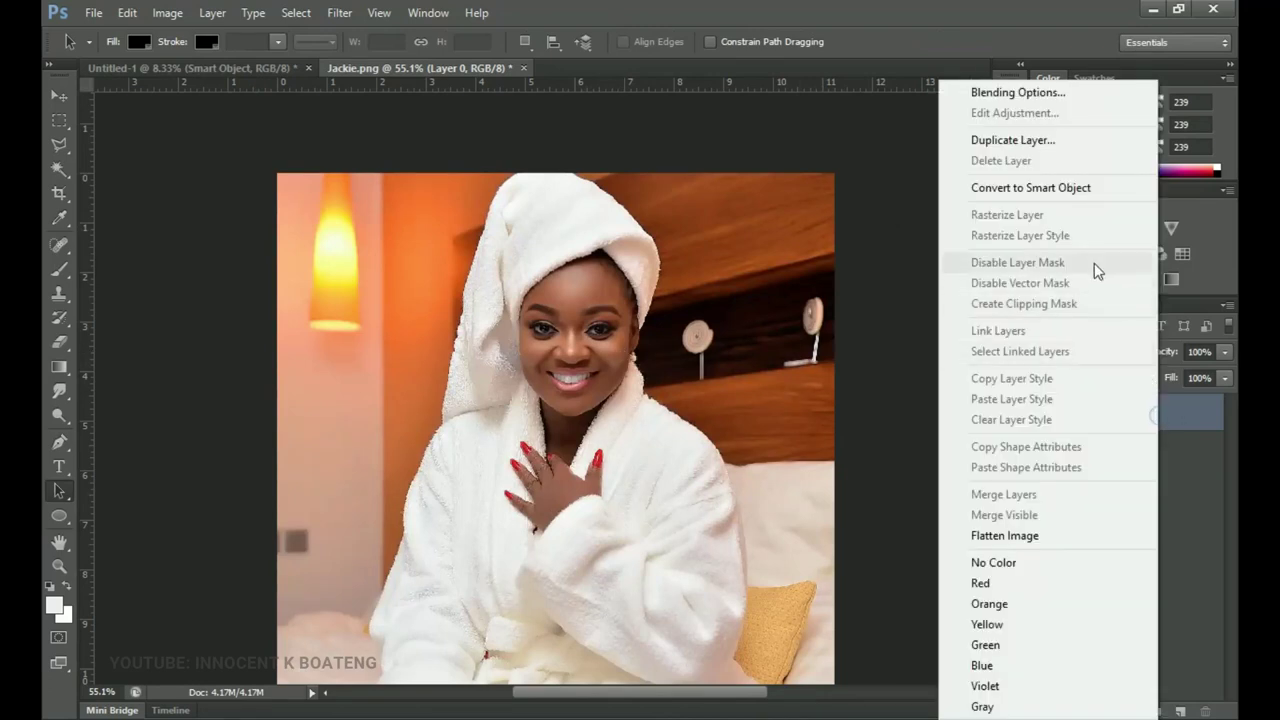
click(1019, 189)
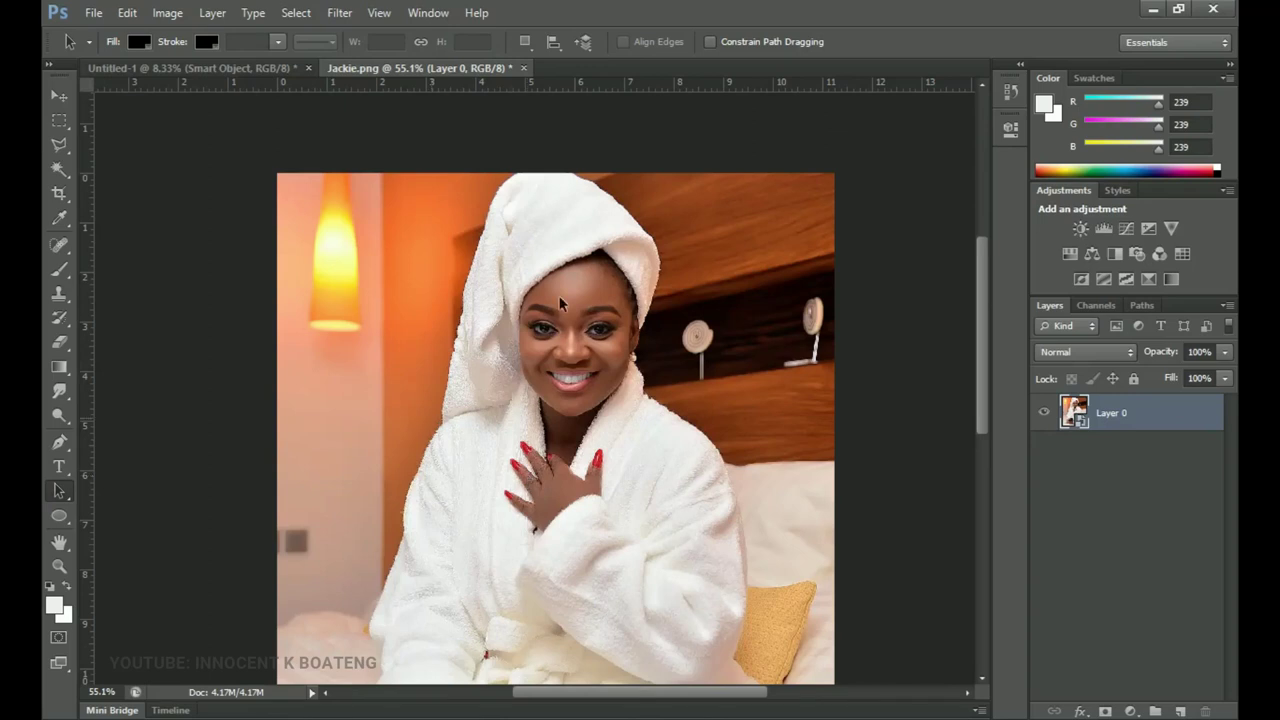
scroll(590, 345, down, 2)
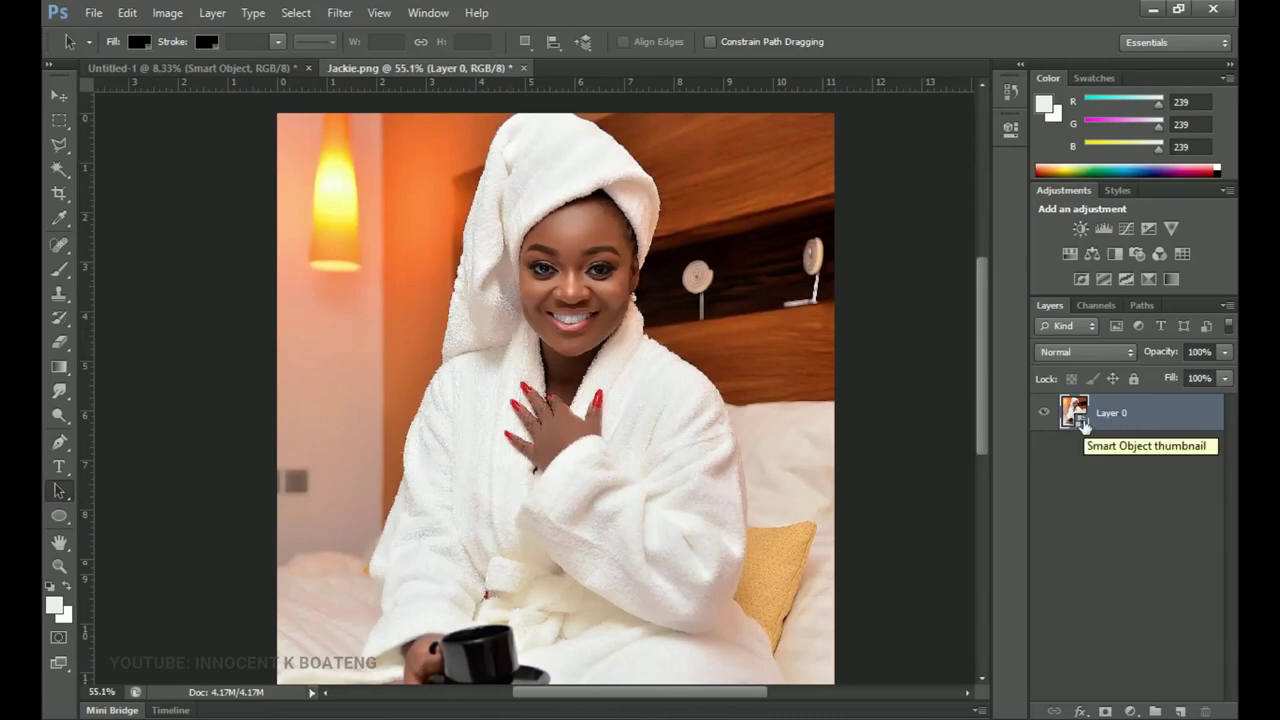
scroll(980, 456, up, 1)
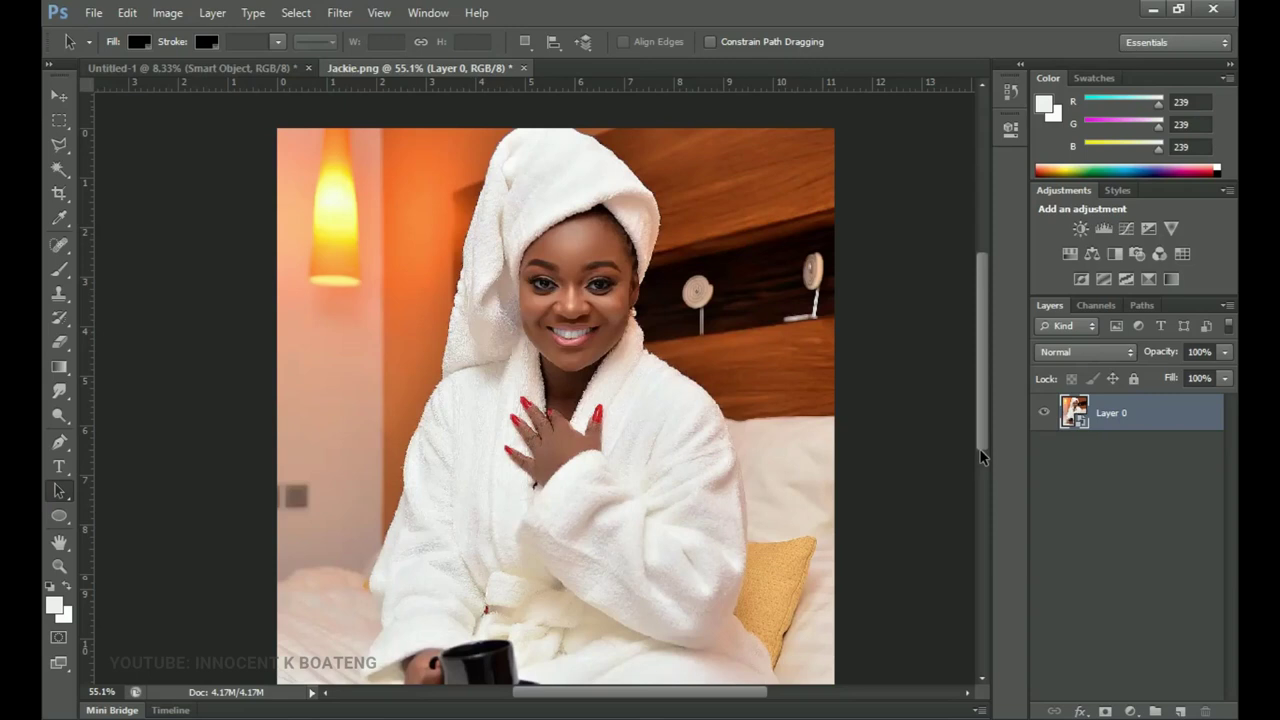
Open the contents of the Layer 0 Smart Object for editing.
double_click(1080, 422)
ctrl+click(540, 325)
scroll(553, 476, up, 1)
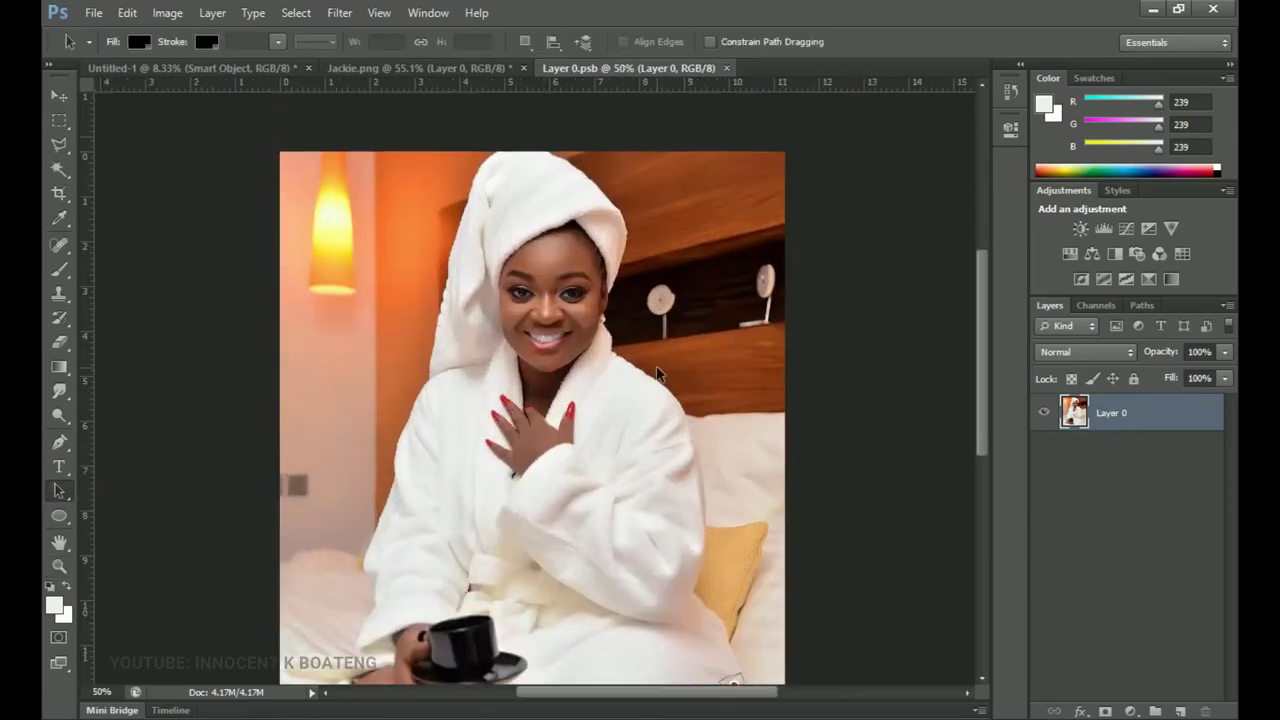
Darken the embedded photo using Levels with a shadow input of 14, and save and close Layer 0.psb.
key(ctrl+l)
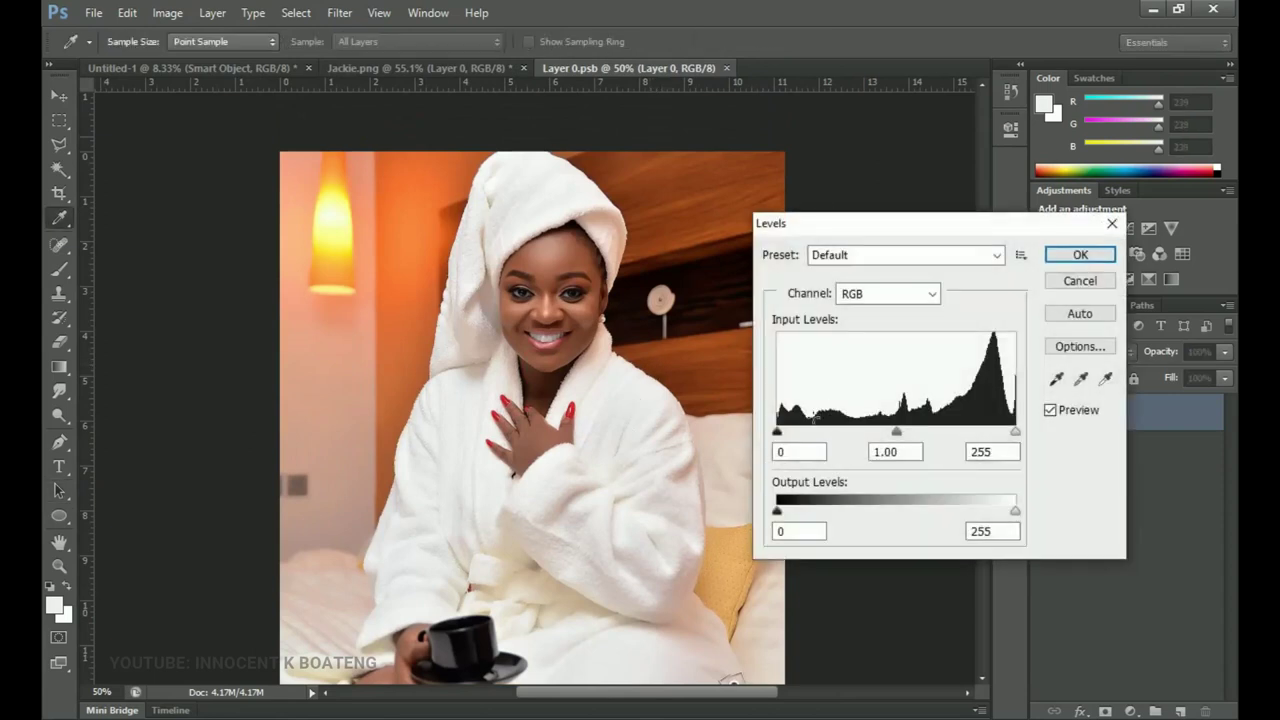
drag(779, 431, 790, 435)
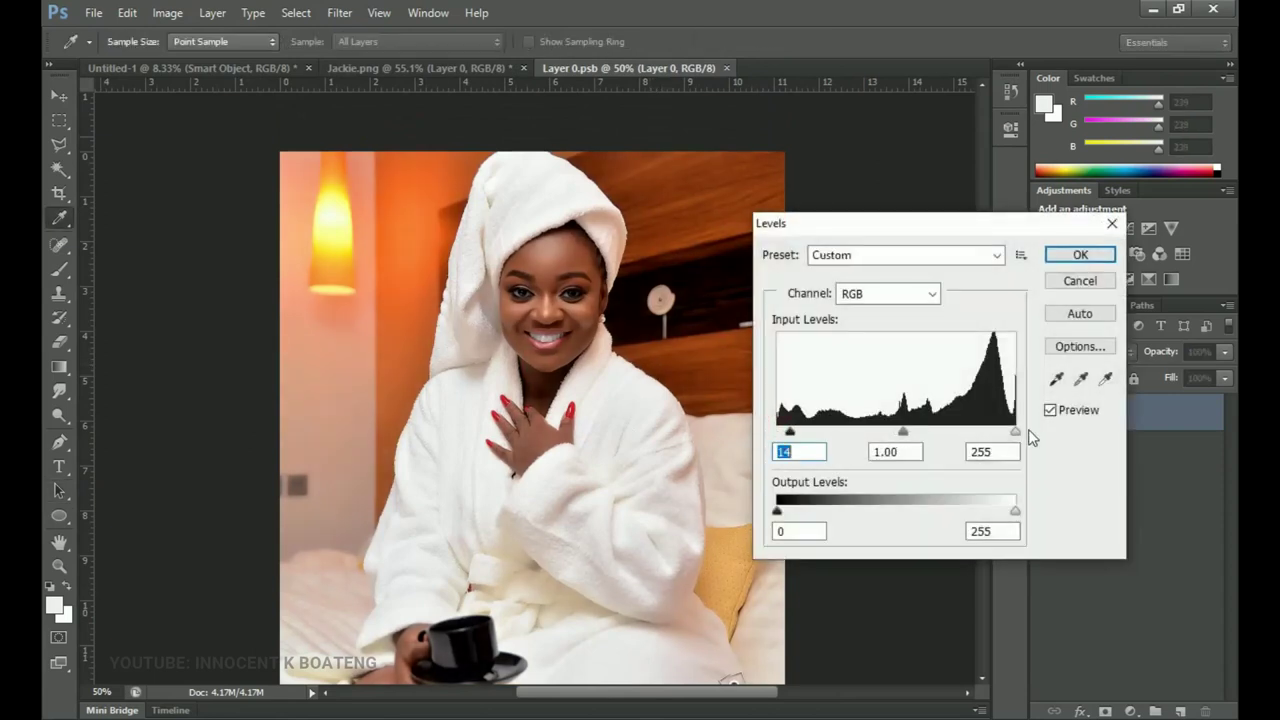
click(1078, 254)
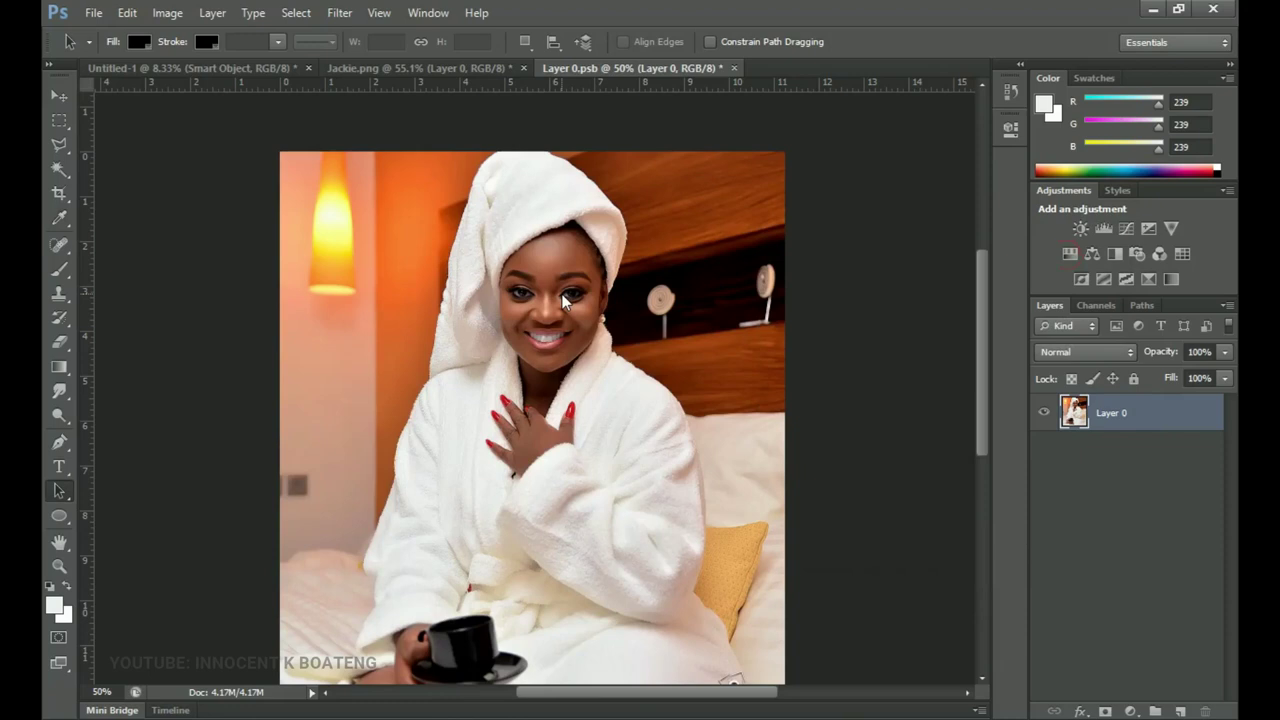
click(734, 68)
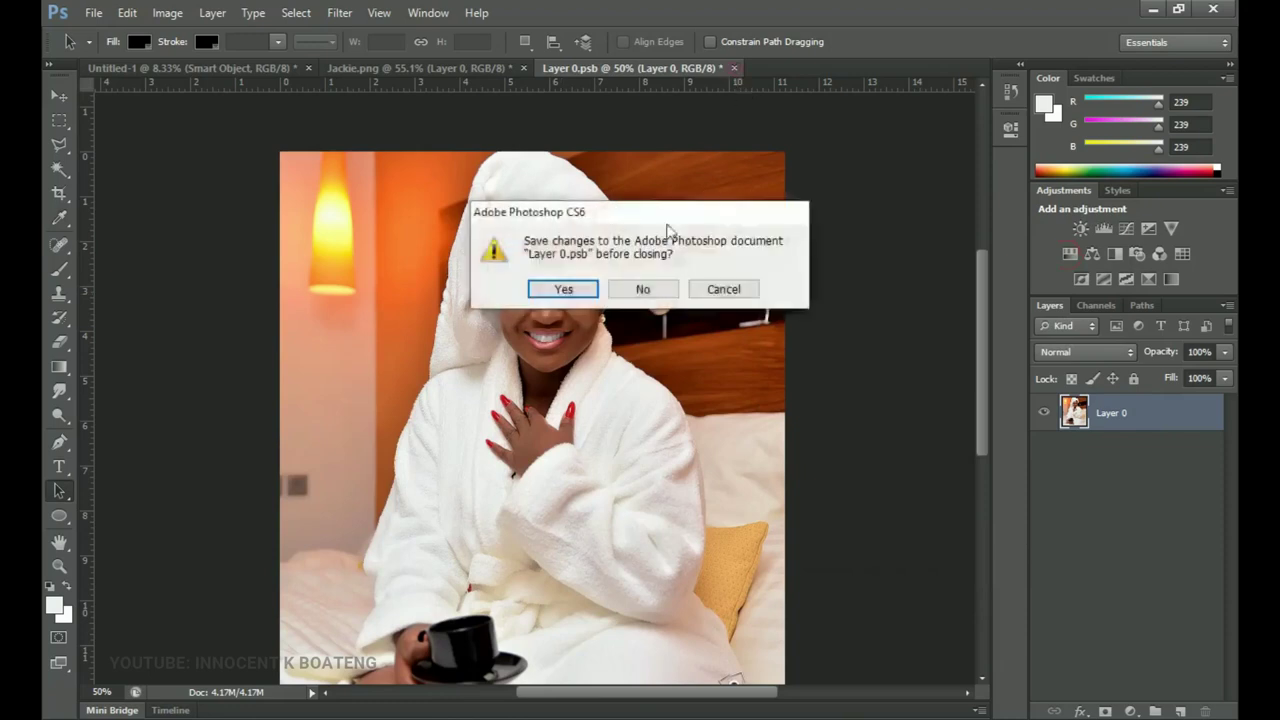
click(566, 289)
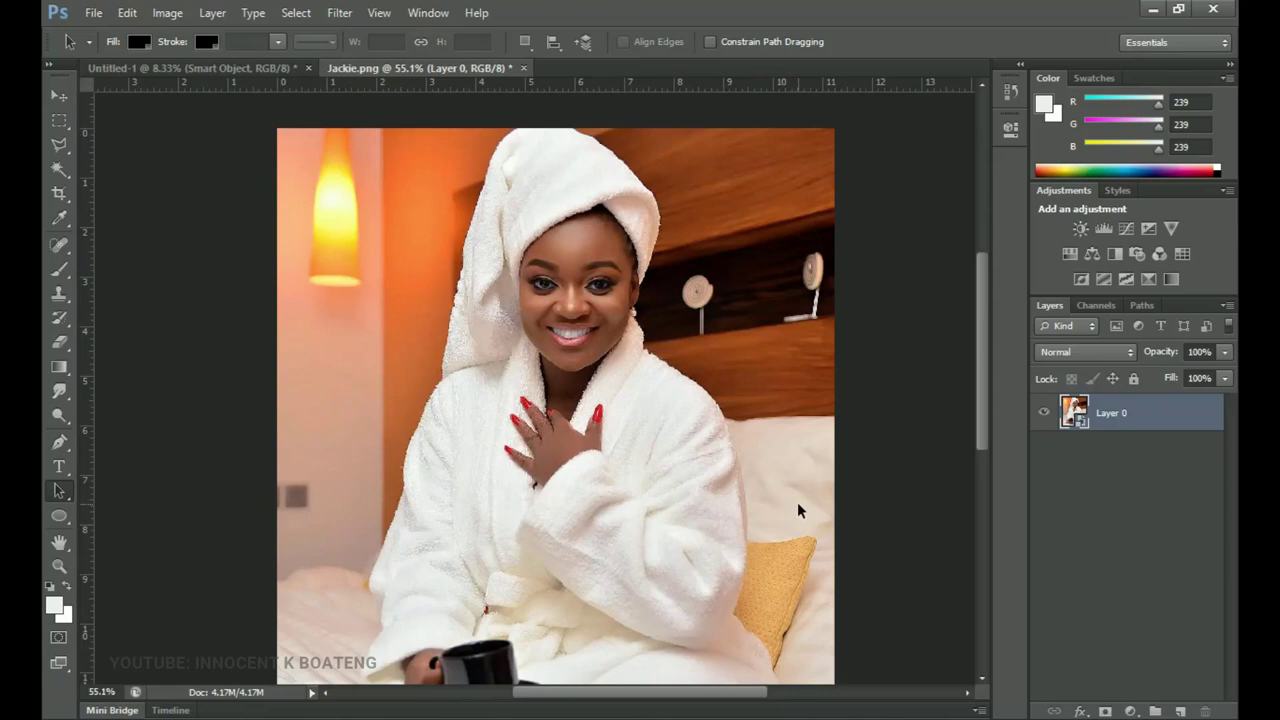
Add a Levels adjustment layer above the Smart Object photo with a shadow input of 16.
click(1132, 711)
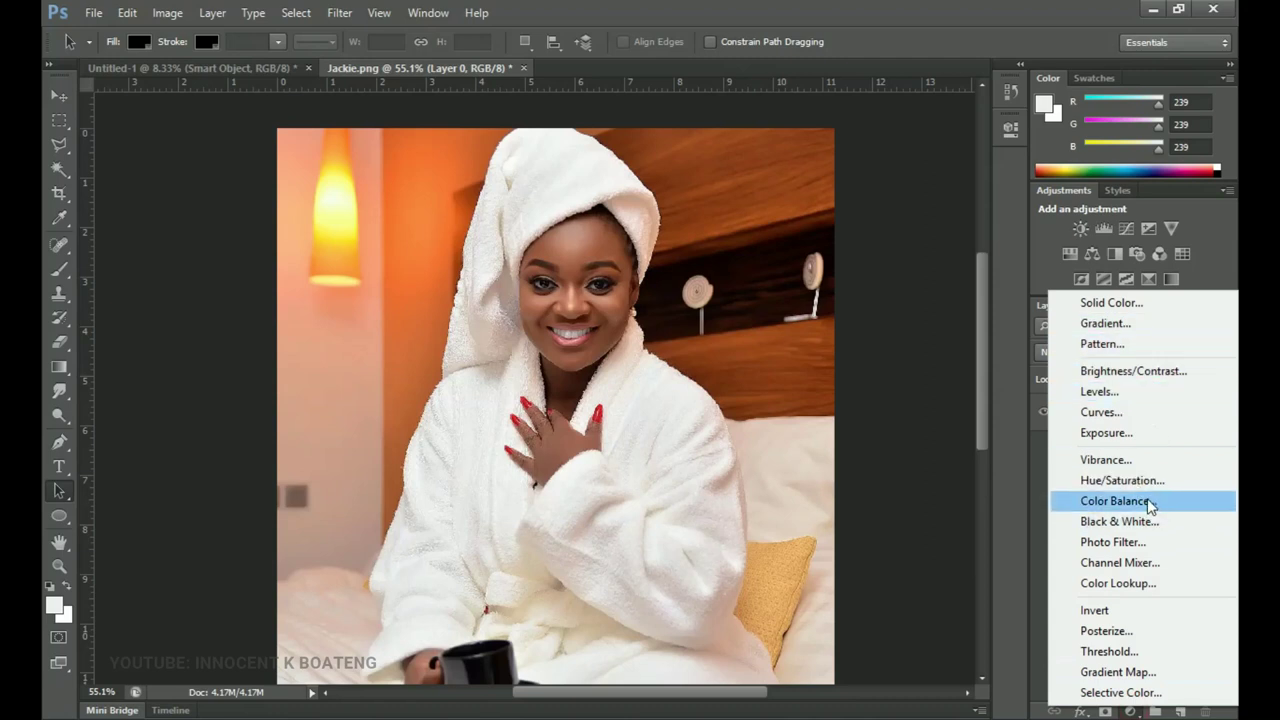
click(1096, 397)
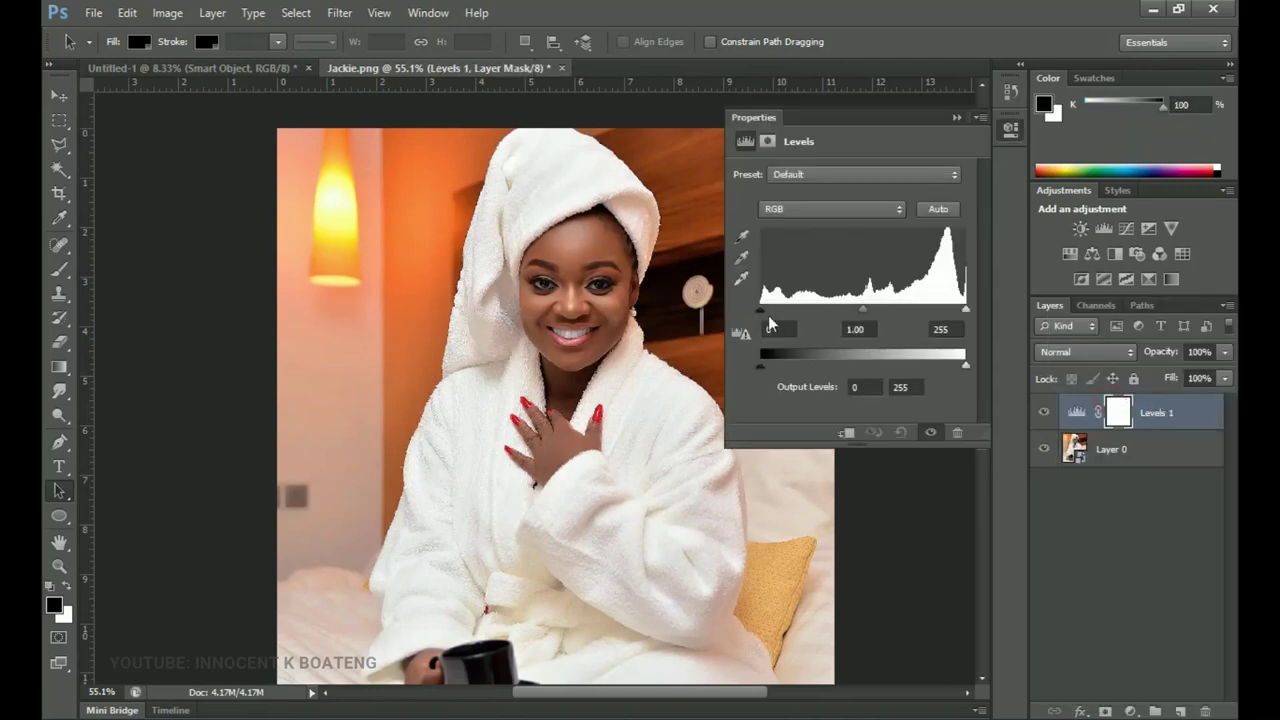
drag(773, 315, 774, 313)
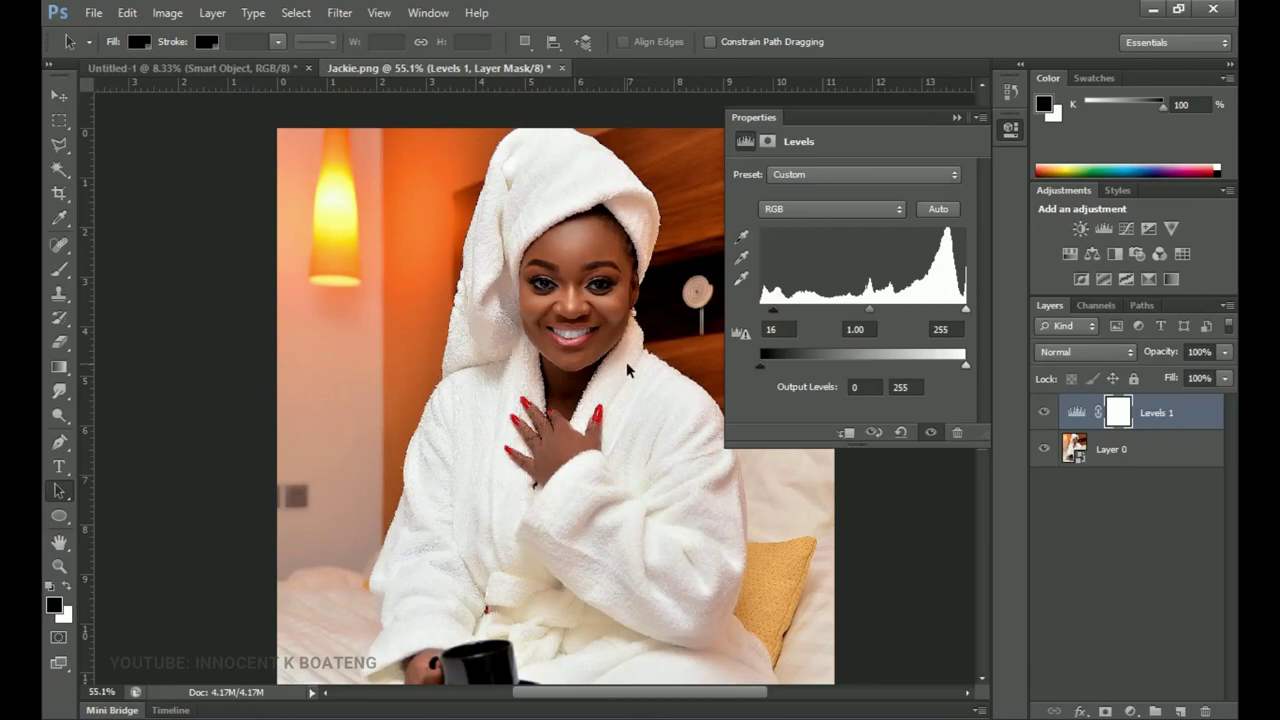
Clip the Levels 1 adjustment layer to Layer 0 and hide its effect.
right_click(1163, 412)
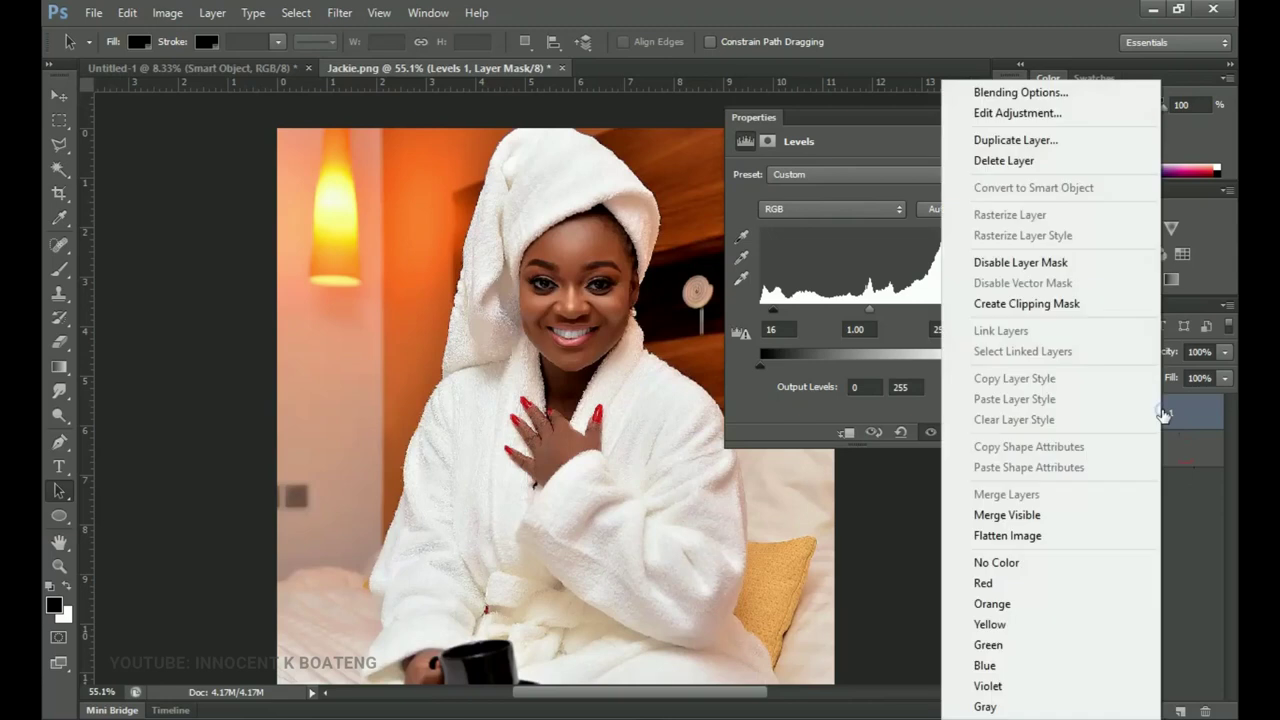
click(1051, 311)
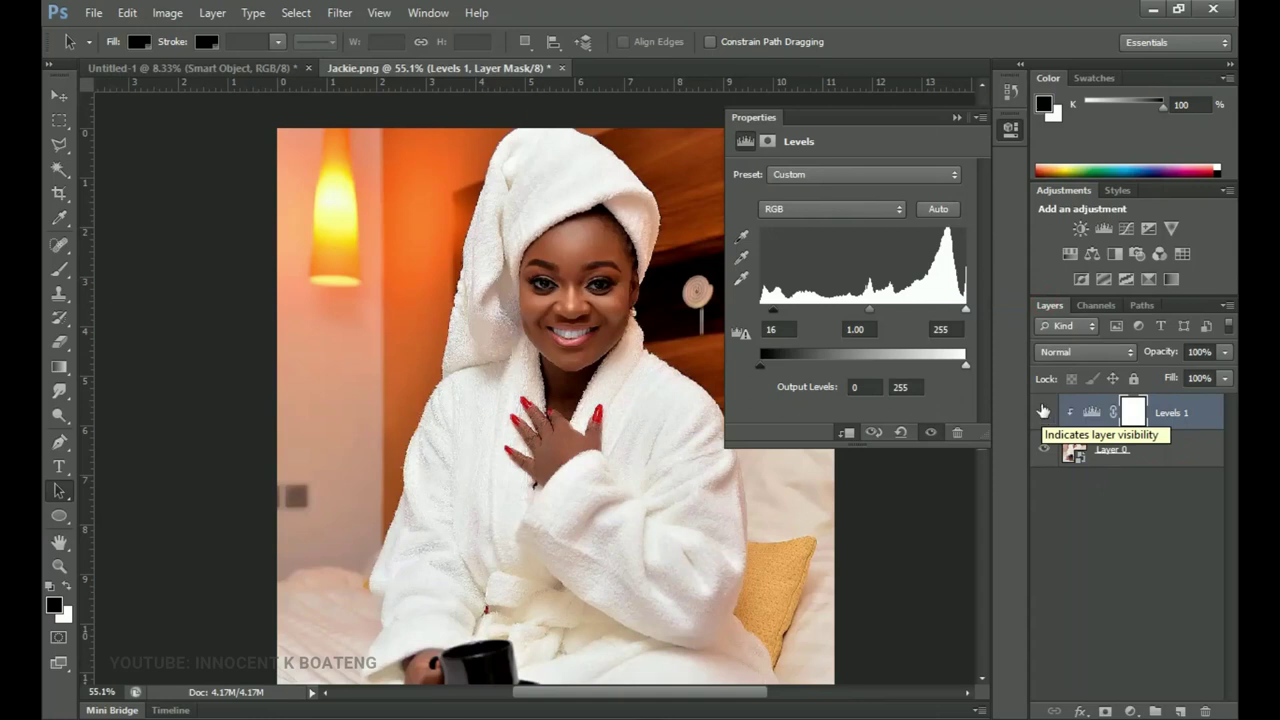
click(956, 118)
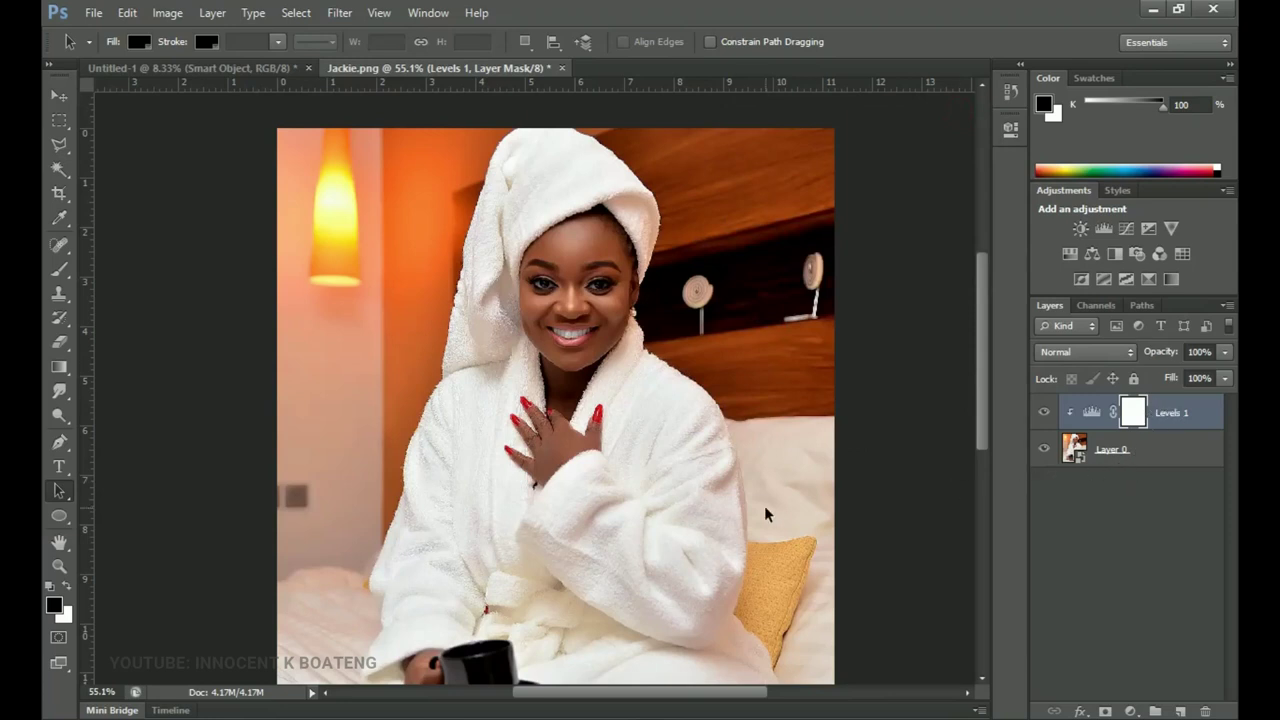
click(1130, 452)
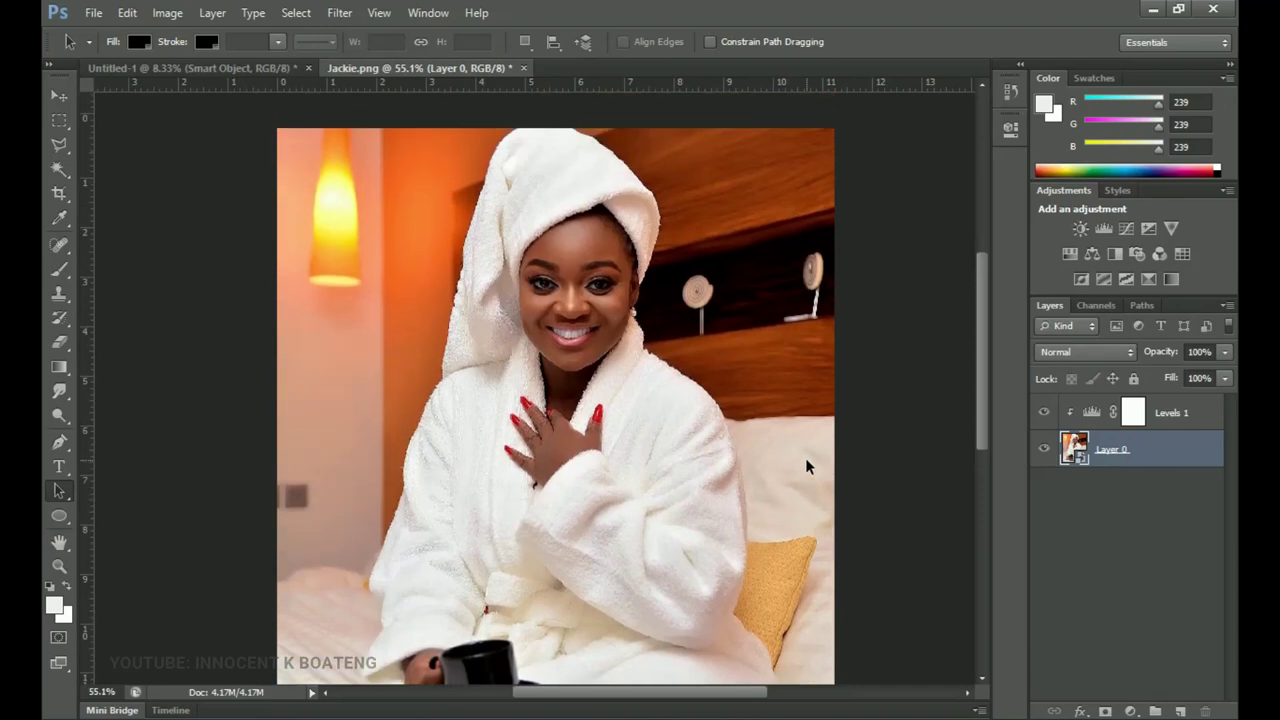
click(1043, 412)
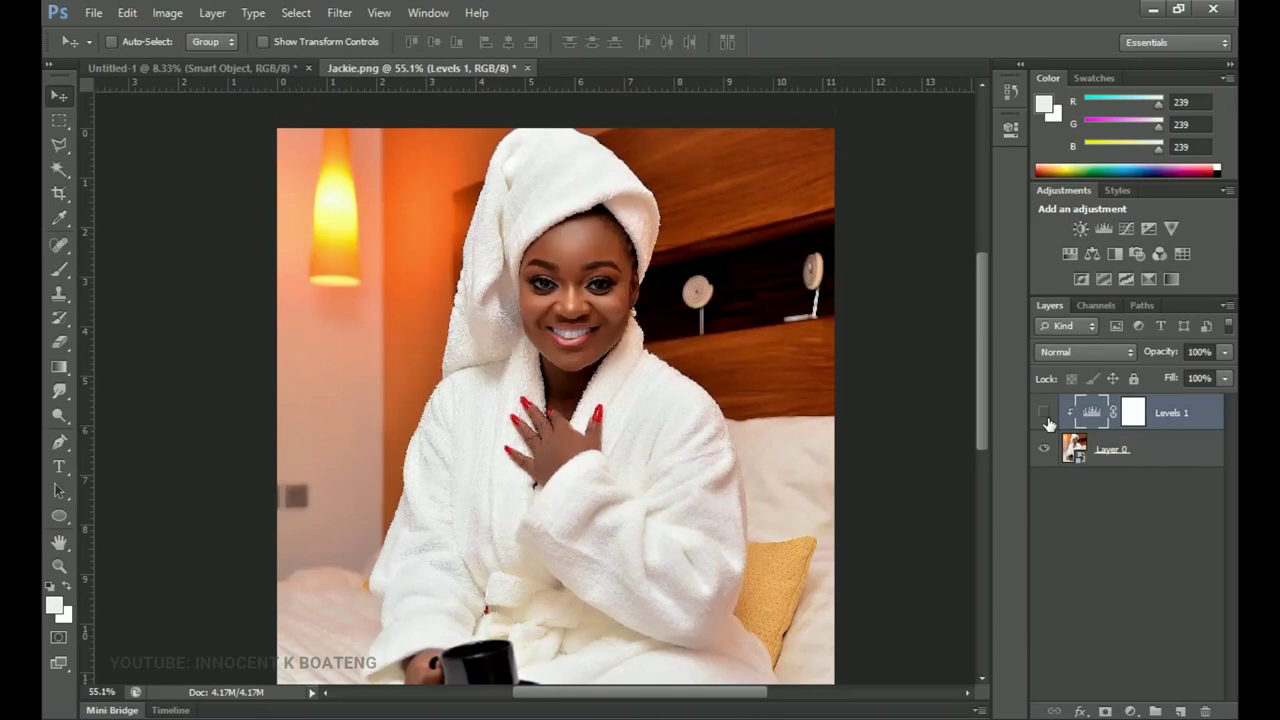
Paint a near-white haze over the photo on a new layer with a soft 50% opacity brush, and clip that layer to Layer 0.
click(1182, 710)
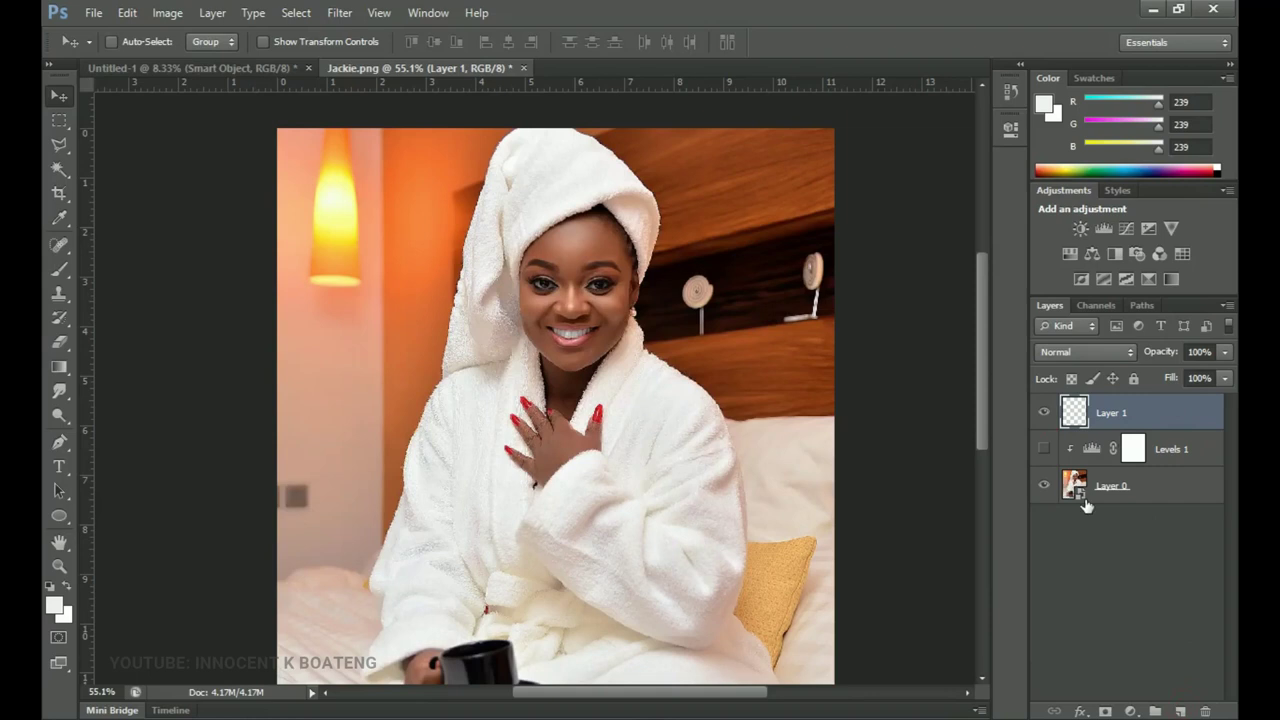
key(b)
mouse_move(766, 251)
mouse_down()
mouse_move(583, 347)
mouse_move(383, 229)
mouse_move(614, 214)
mouse_up()
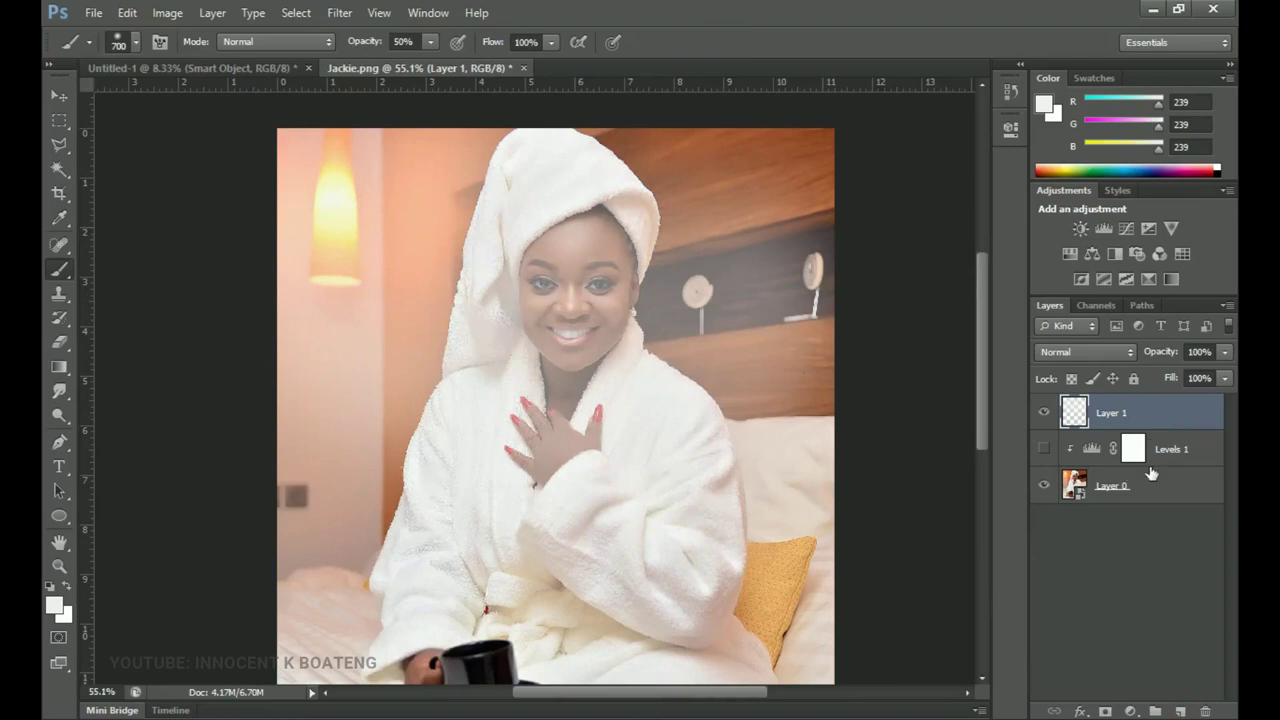
right_click(1115, 422)
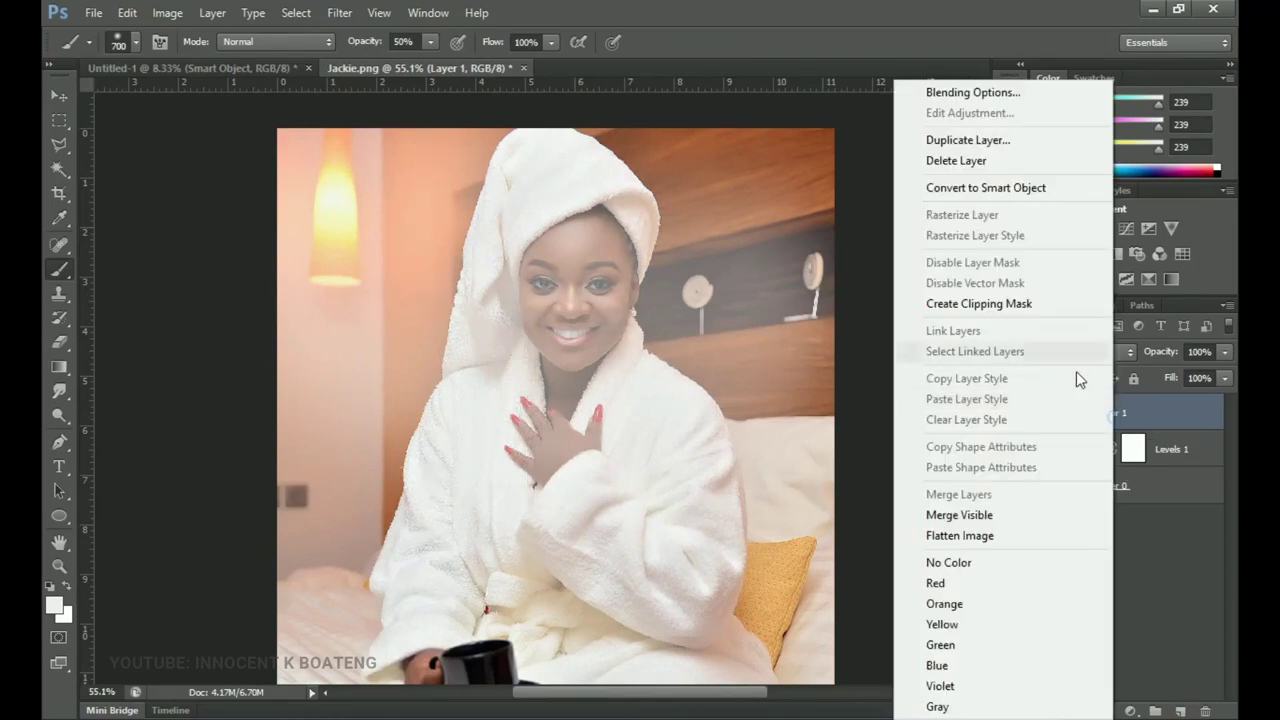
click(979, 306)
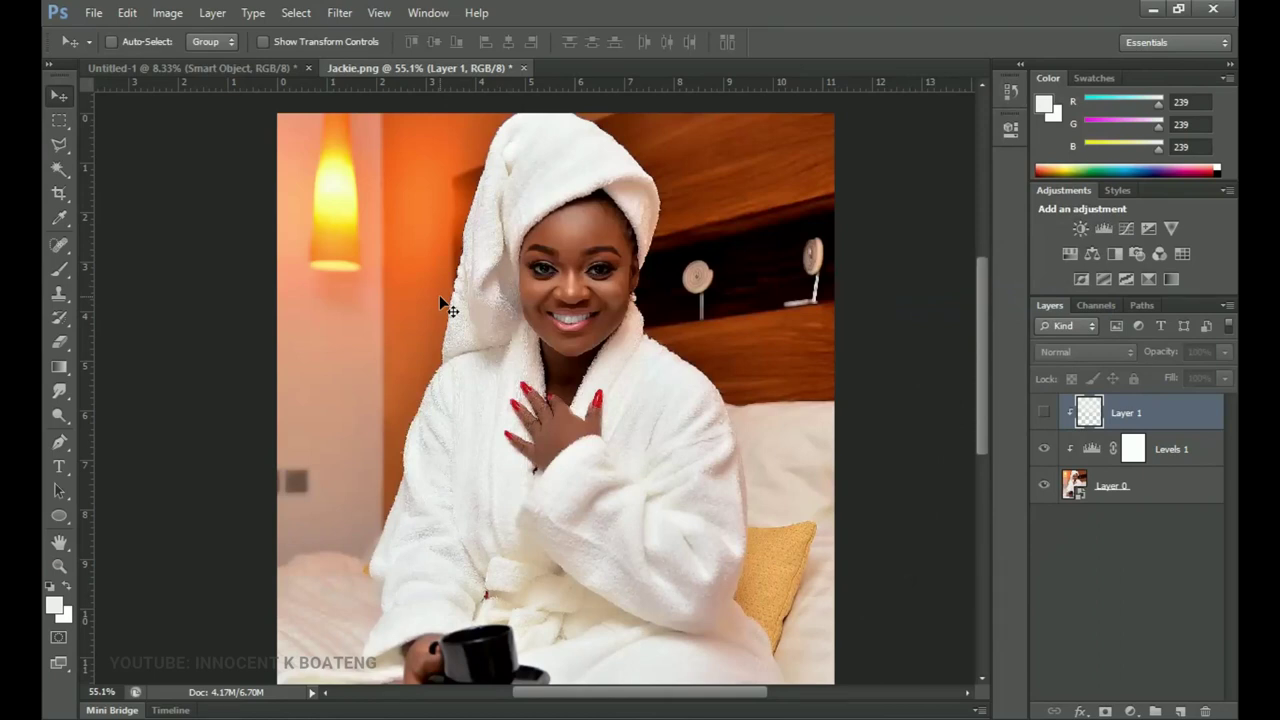
key(ctrl+plus)
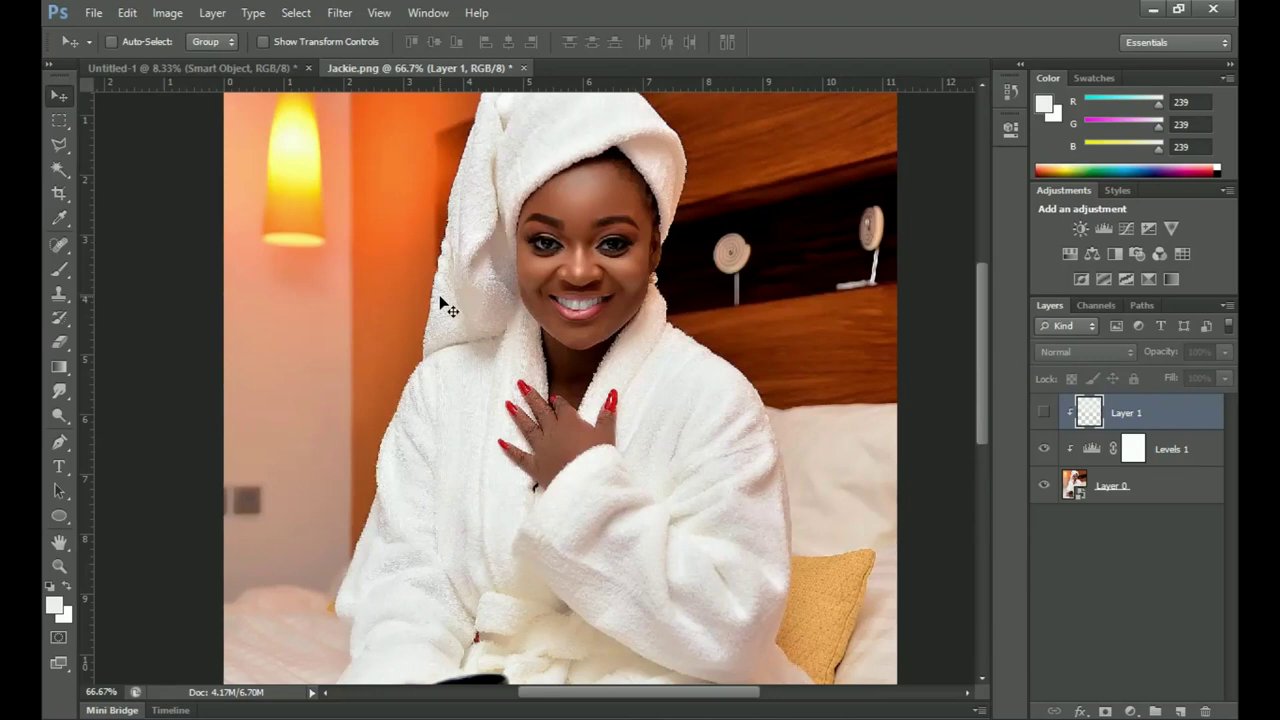
scroll(600, 320, up, 2)
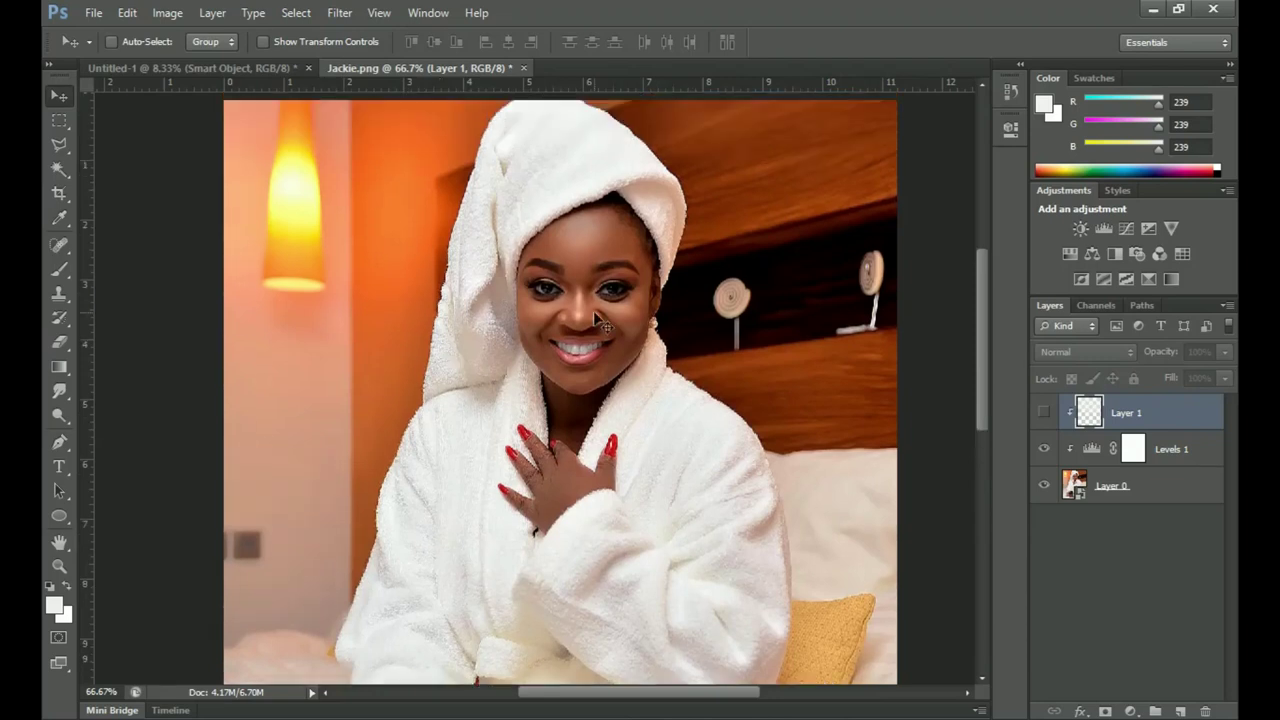